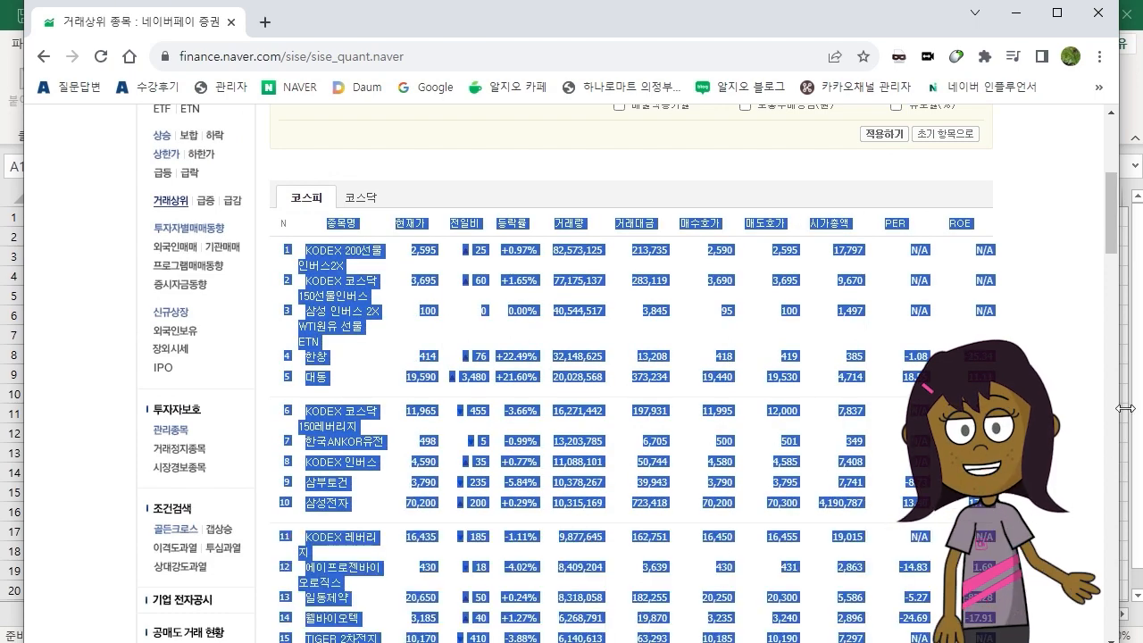
Switch to Excel and paste the copied Naver stock table at cell A1 of the 인터넷자료 가져오기 sheet
{"action": "key", "text": "alt+Tab"}
{"action": "key", "text": "ctrl+v"}
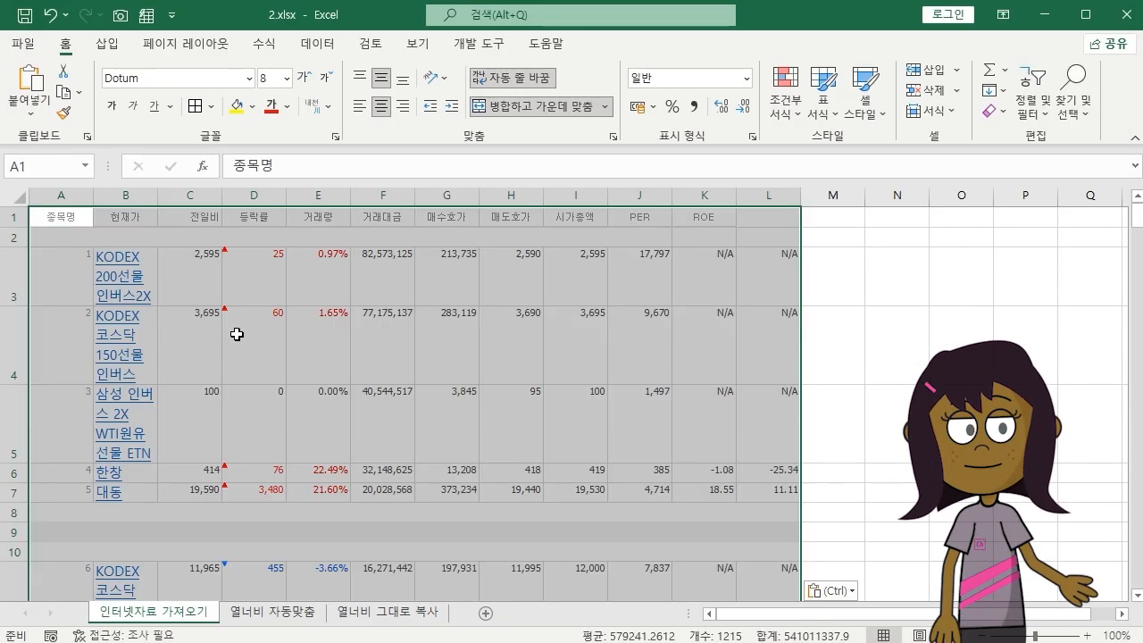
{"action": "scroll", "coordinate": [236, 334], "scroll_direction": "down", "scroll_amount": 3}
{"action": "scroll", "coordinate": [288, 406], "scroll_direction": "up", "scroll_amount": 3}
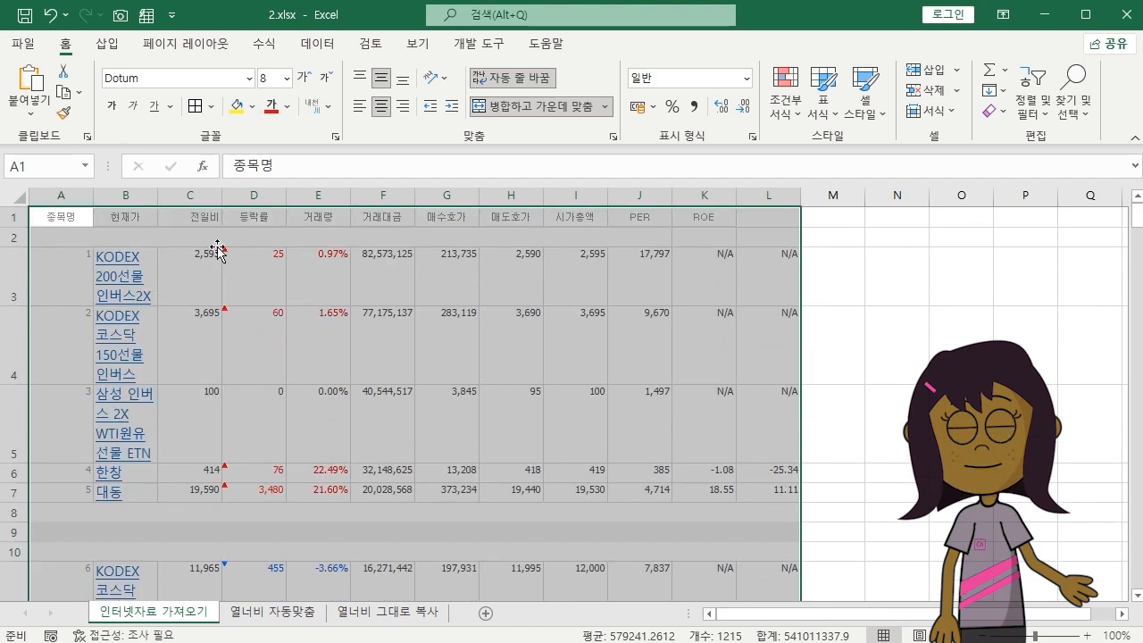
{"action": "scroll", "coordinate": [601, 376], "scroll_direction": "down", "scroll_amount": 14}
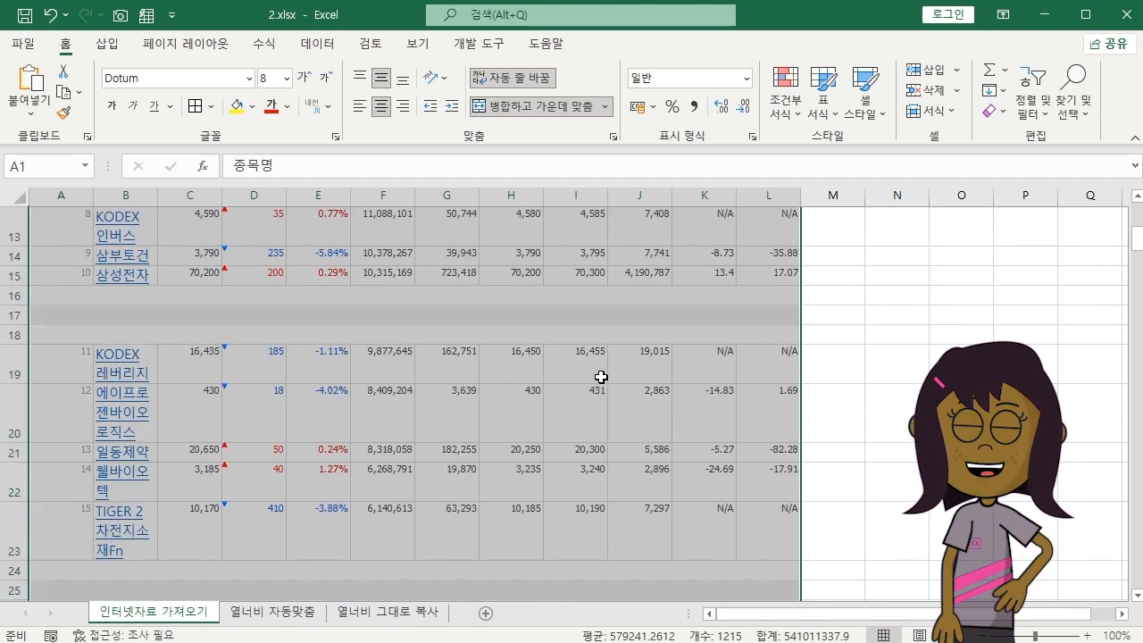
{"action": "scroll", "coordinate": [601, 377], "scroll_direction": "down", "scroll_amount": 15}
Inspect the pasted cells along row 108 and undo the table paste
{"action": "left_click", "coordinate": [599, 379]}
{"action": "key", "text": "Left"}
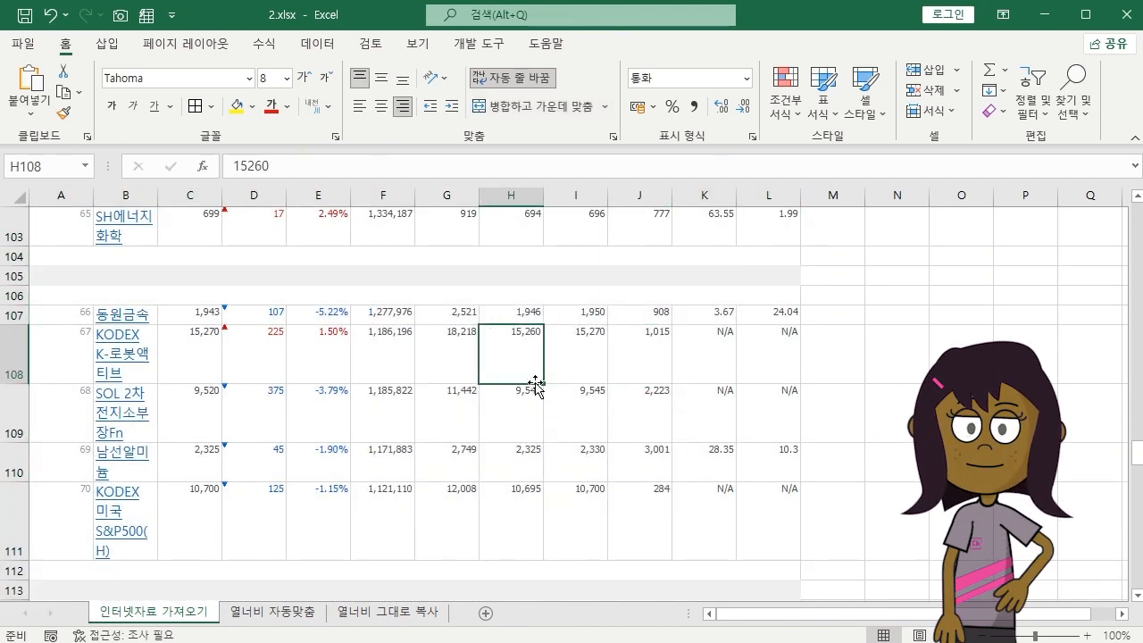
{"action": "key", "text": "Left"}
{"action": "key", "text": "Left"}
{"action": "key", "text": "Left"}
{"action": "key", "text": "Left"}
{"action": "key", "text": "Left"}
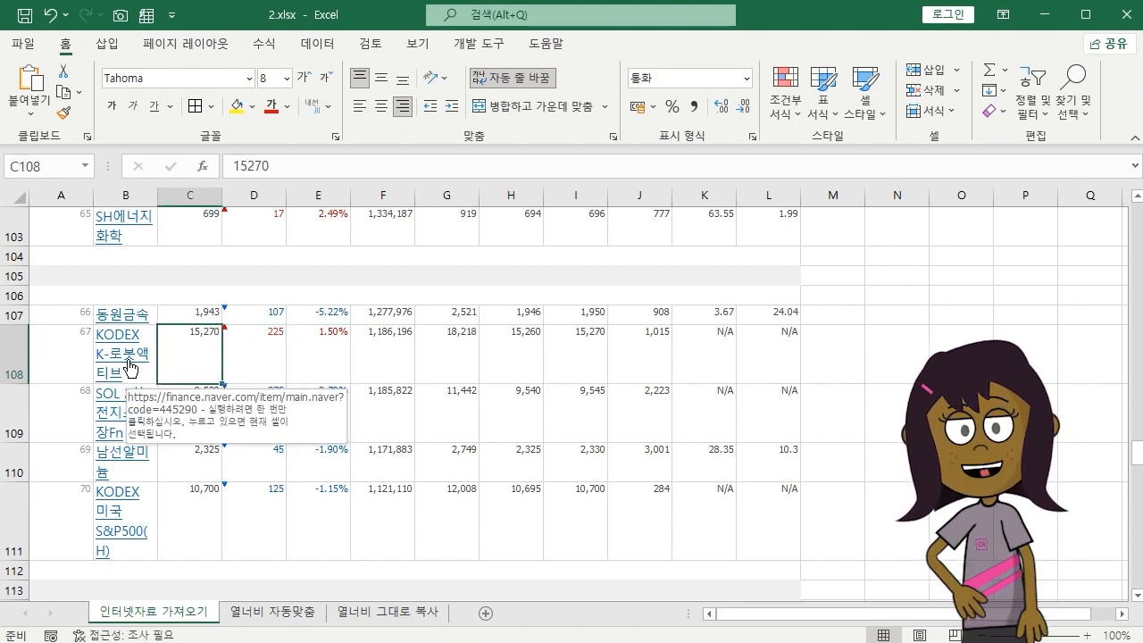
{"action": "scroll", "coordinate": [129, 366], "scroll_direction": "up", "scroll_amount": 20}
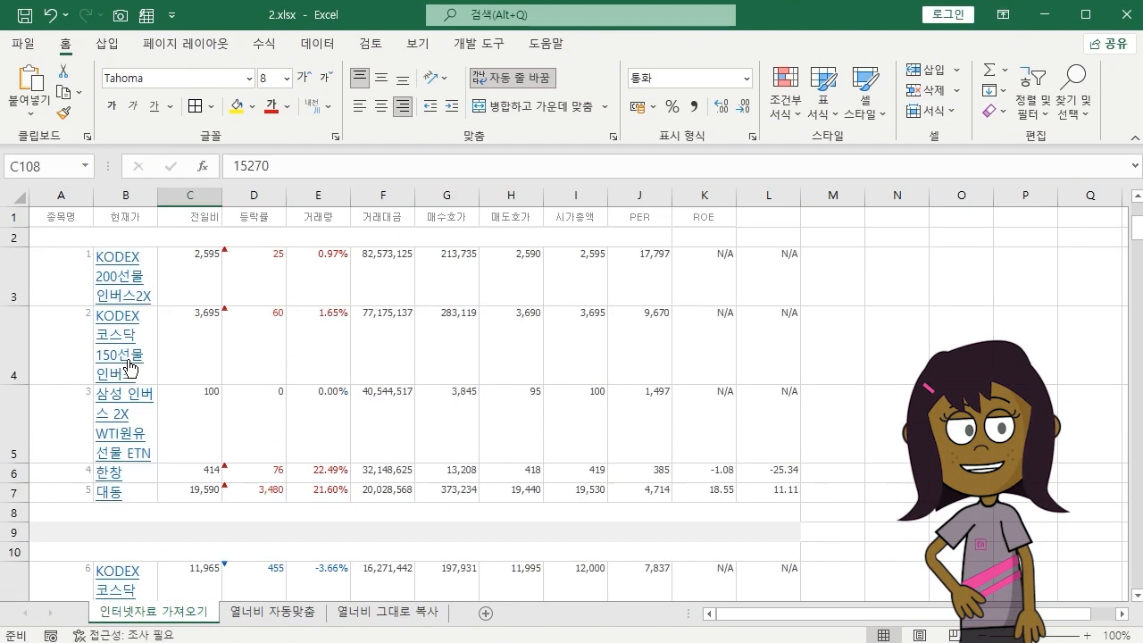
{"action": "key", "text": "ctrl+z"}
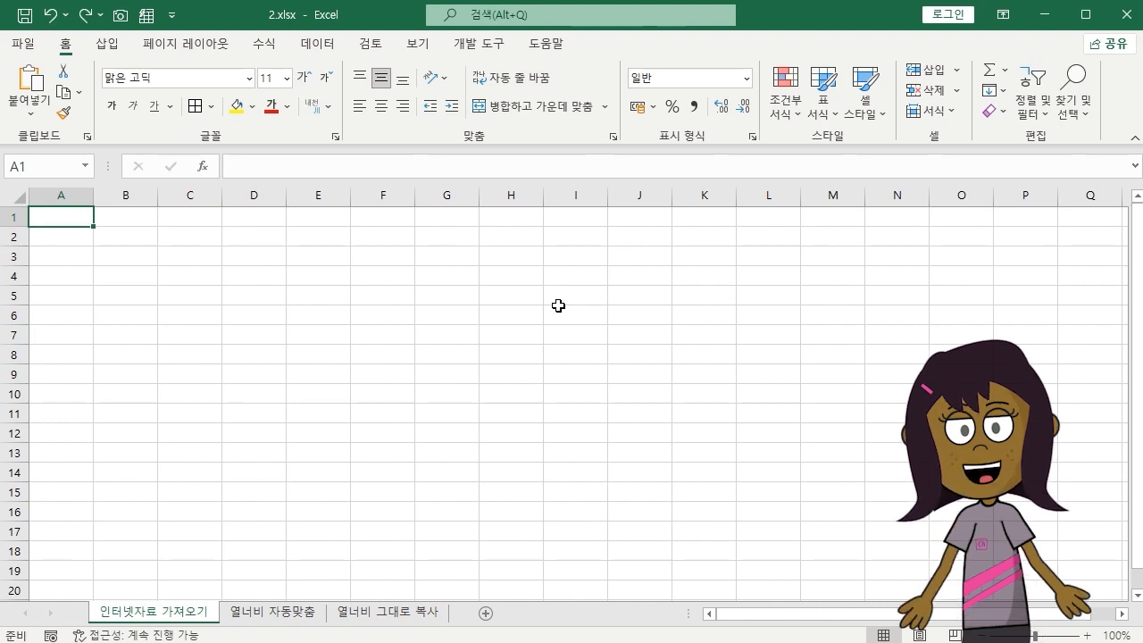
{"action": "left_click", "coordinate": [318, 44]}
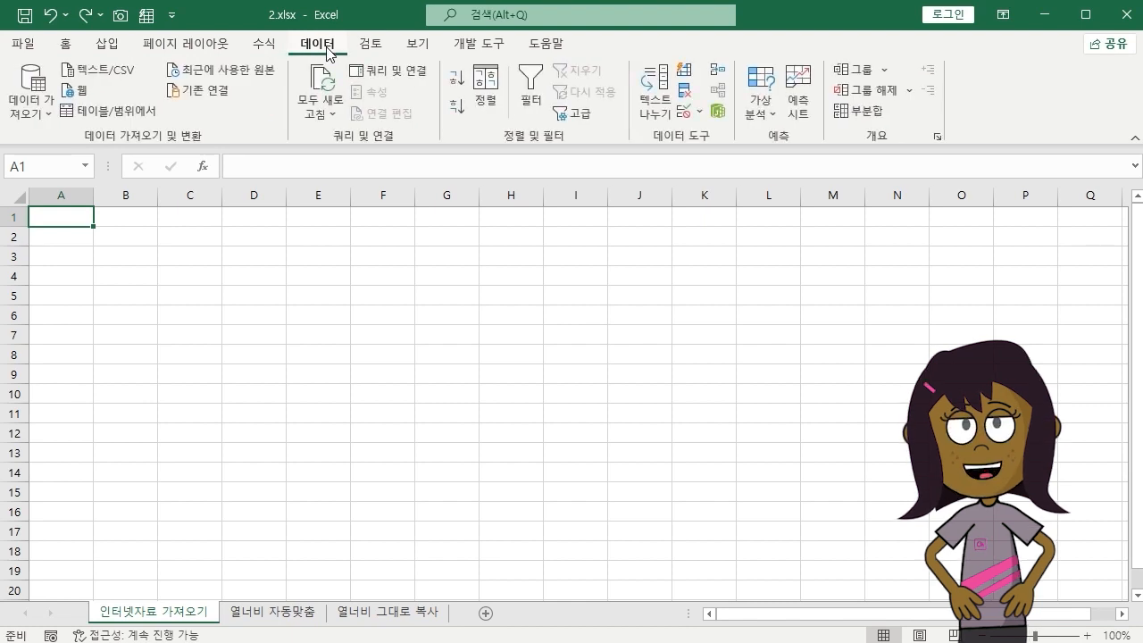
{"action": "left_click", "coordinate": [80, 93]}
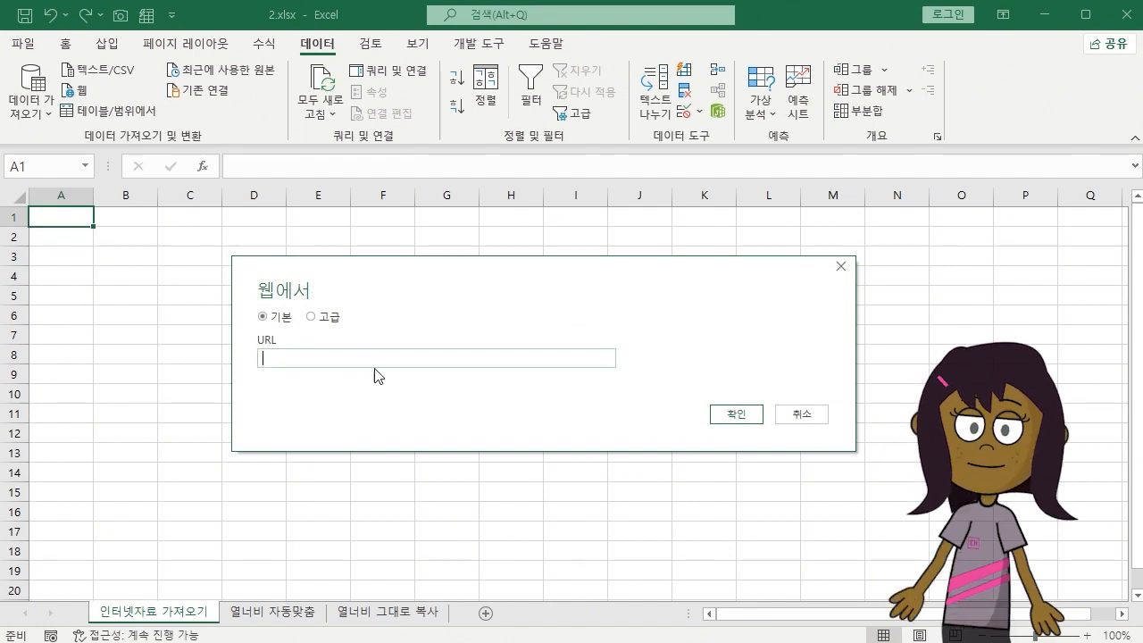
{"action": "key", "text": "alt+Tab"}
{"action": "left_click", "coordinate": [640, 175]}
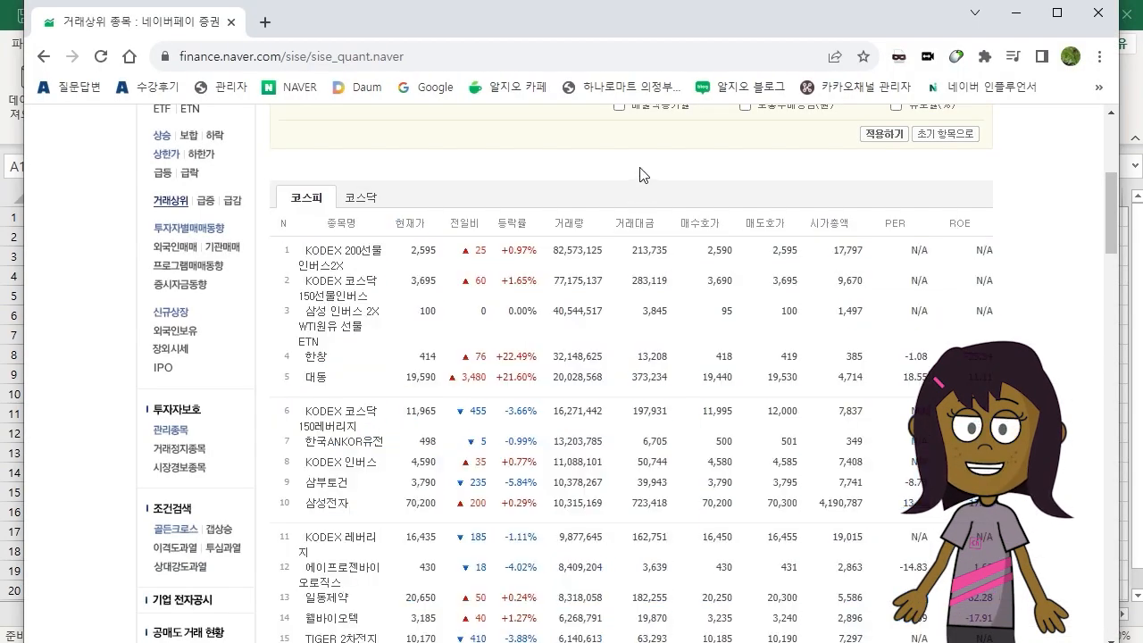
{"action": "left_click", "coordinate": [503, 59]}
{"action": "key", "text": "ctrl+c"}
{"action": "key", "text": "alt+Tab"}
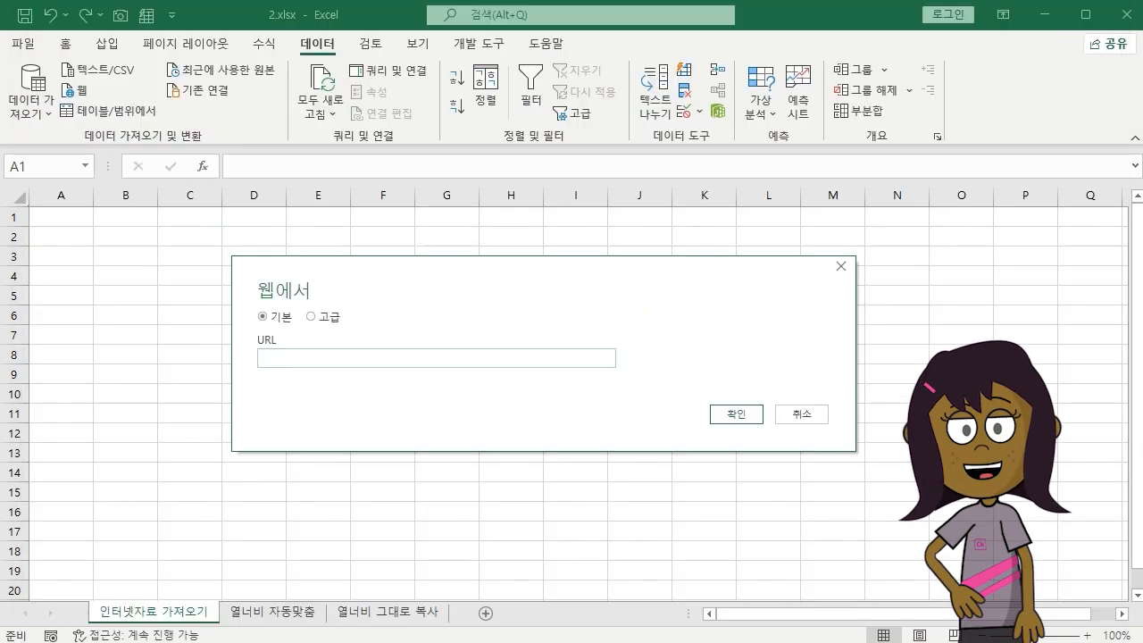
{"action": "key", "text": "ctrl+v"}
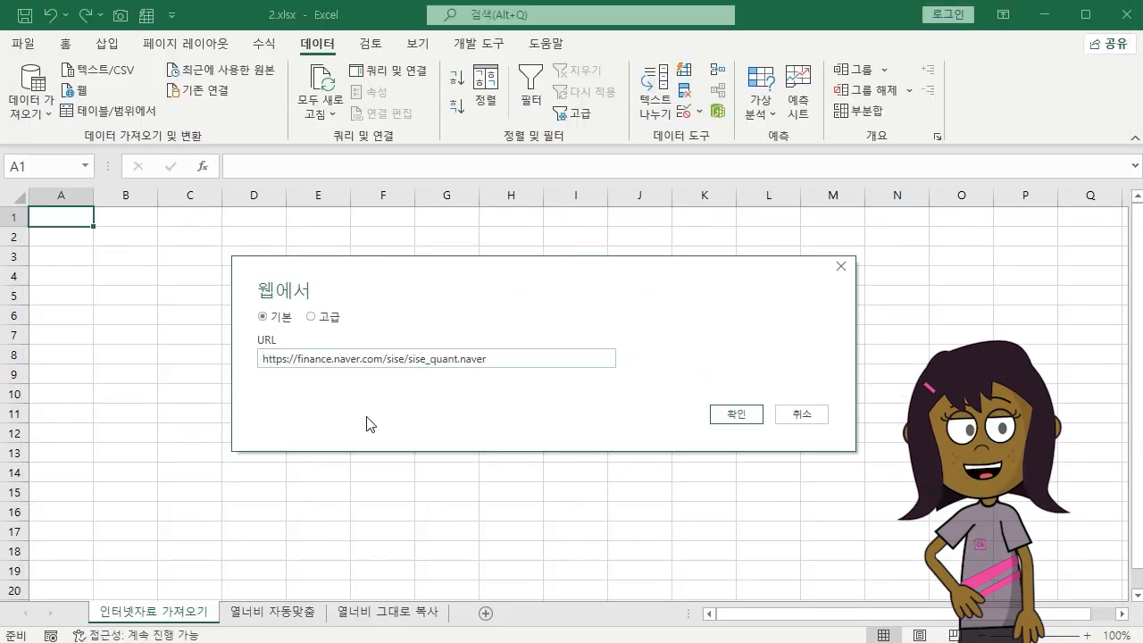
{"action": "left_click", "coordinate": [738, 416]}
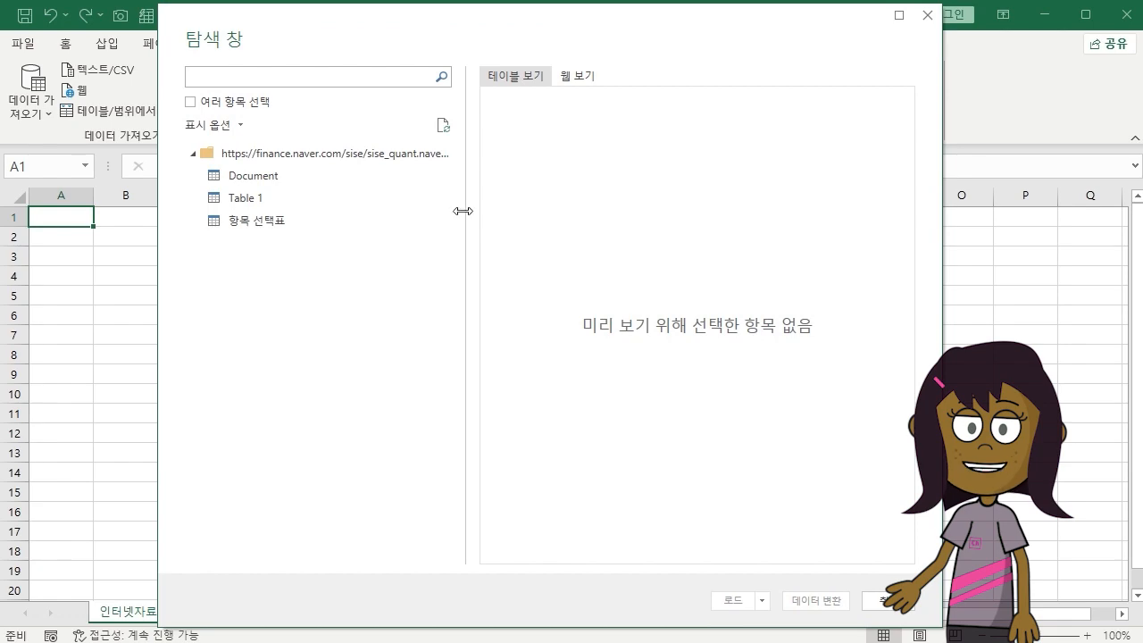
Preview the Document and 항목 선택표 items of the web source and select Table 1 for import
{"action": "left_click", "coordinate": [272, 178]}
{"action": "left_click", "coordinate": [288, 205]}
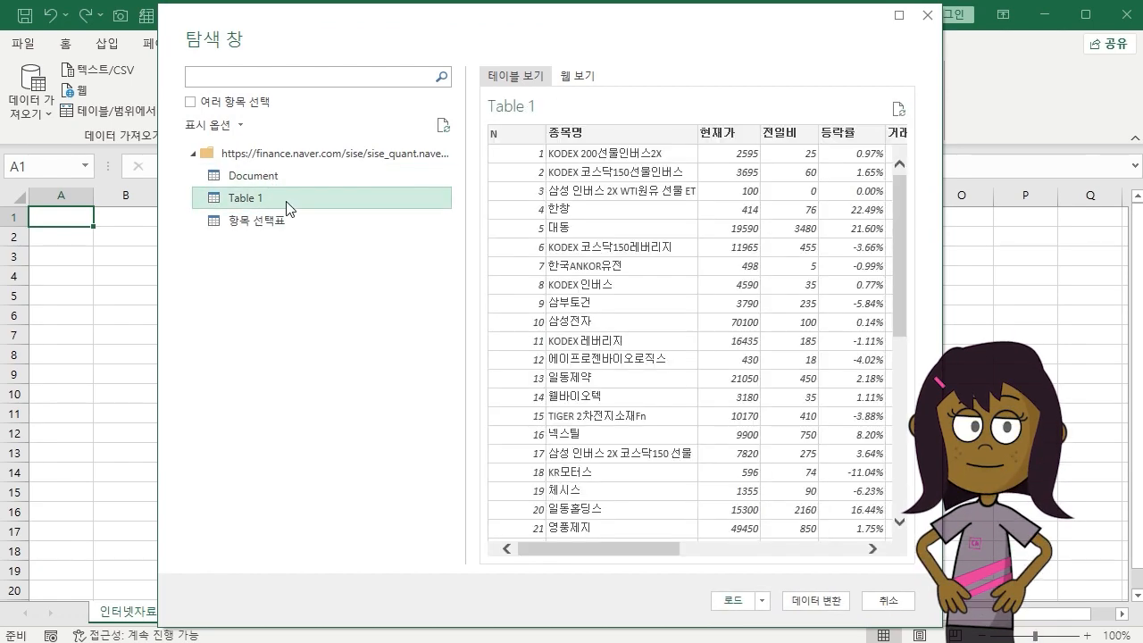
{"action": "left_click", "coordinate": [267, 220]}
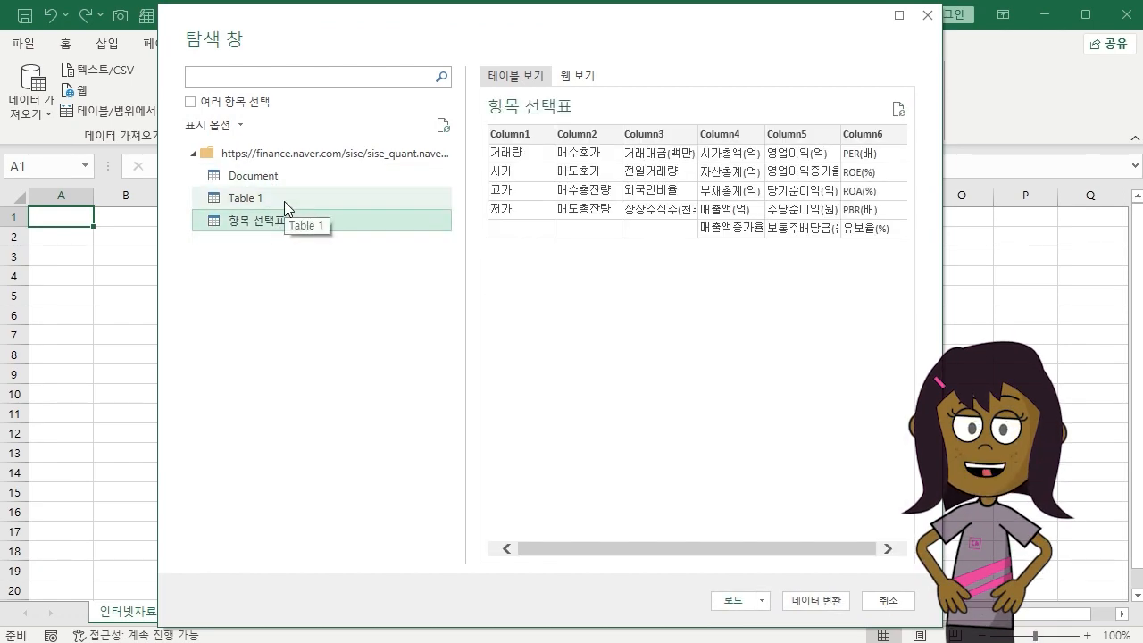
{"action": "left_click", "coordinate": [284, 201]}
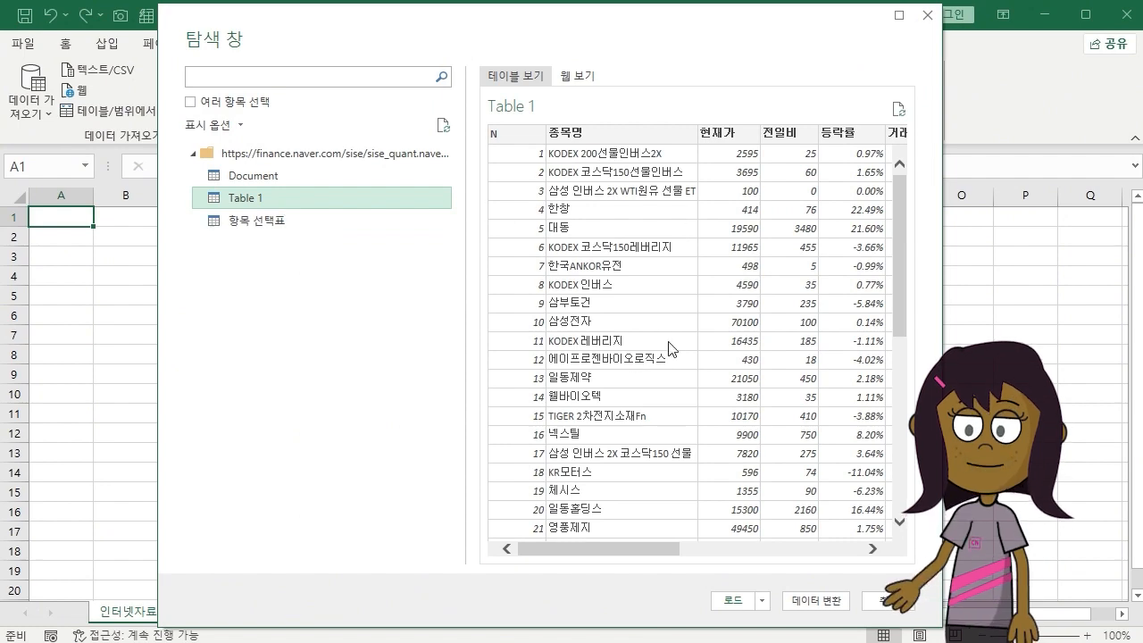
Compare the Table 1 preview with the web page in Chrome and load the table into the workbook
{"action": "key", "text": "alt+Tab"}
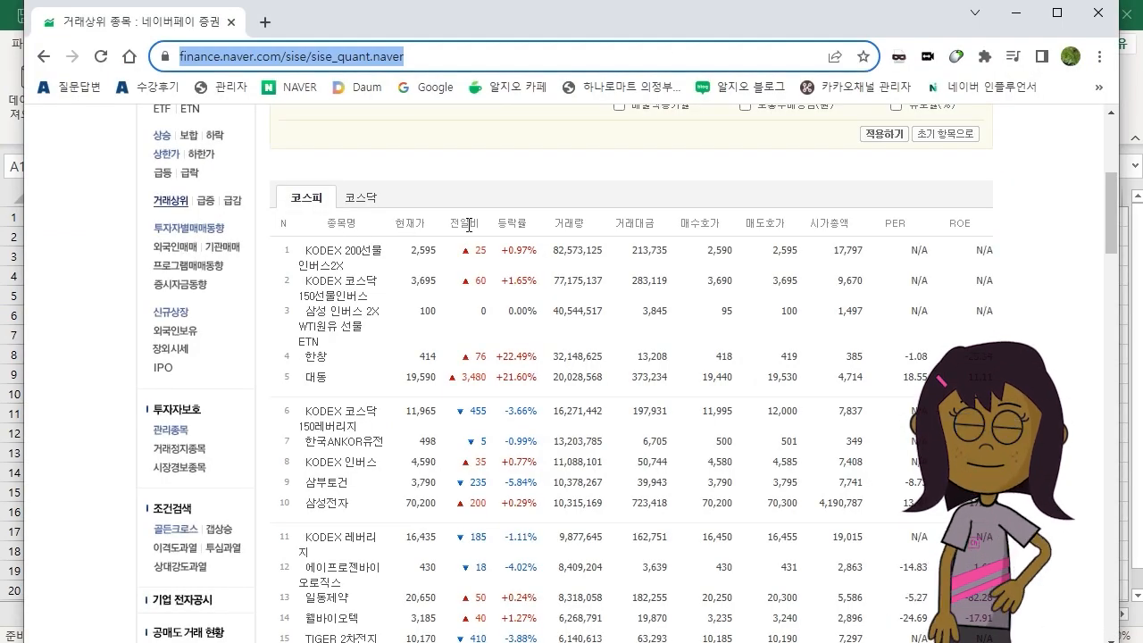
{"action": "key", "text": "alt+Tab"}
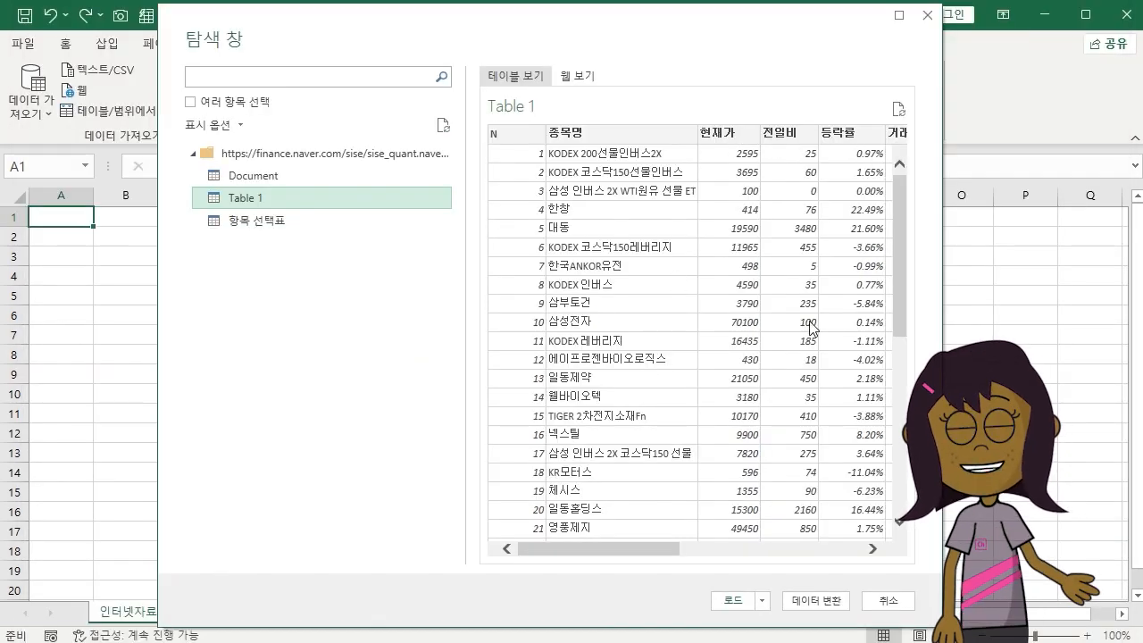
{"action": "scroll", "coordinate": [812, 327], "scroll_direction": "right", "scroll_amount": 5}
{"action": "scroll", "coordinate": [899, 328], "scroll_direction": "down", "scroll_amount": 3}
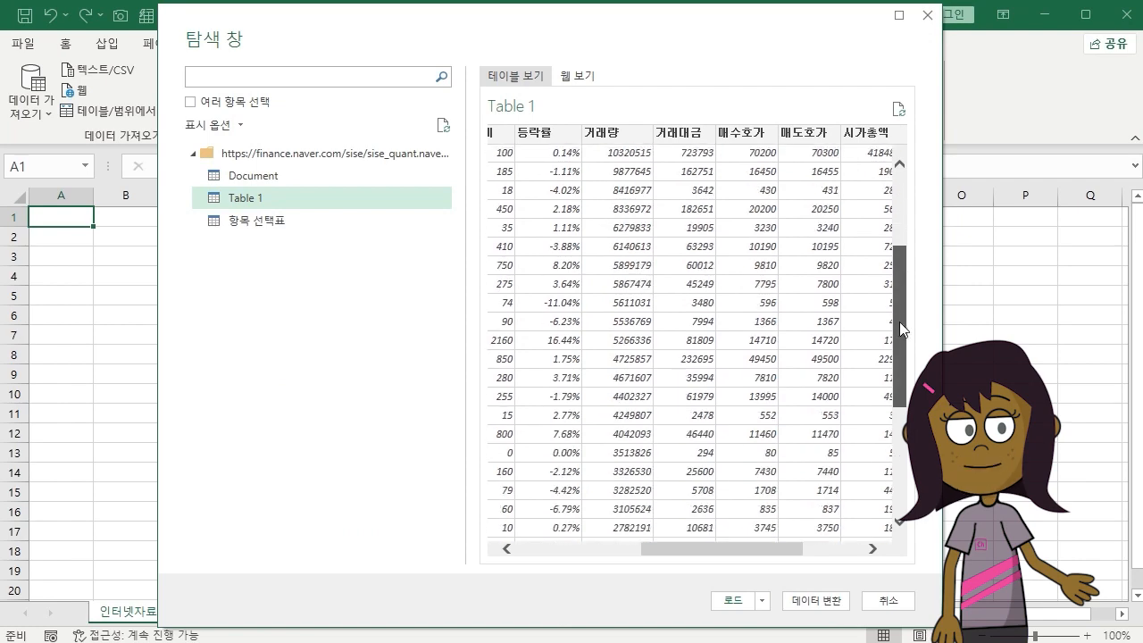
{"action": "scroll", "coordinate": [899, 327], "scroll_direction": "down", "scroll_amount": 5}
{"action": "left_click_drag", "start_coordinate": [783, 548], "coordinate": [615, 557]}
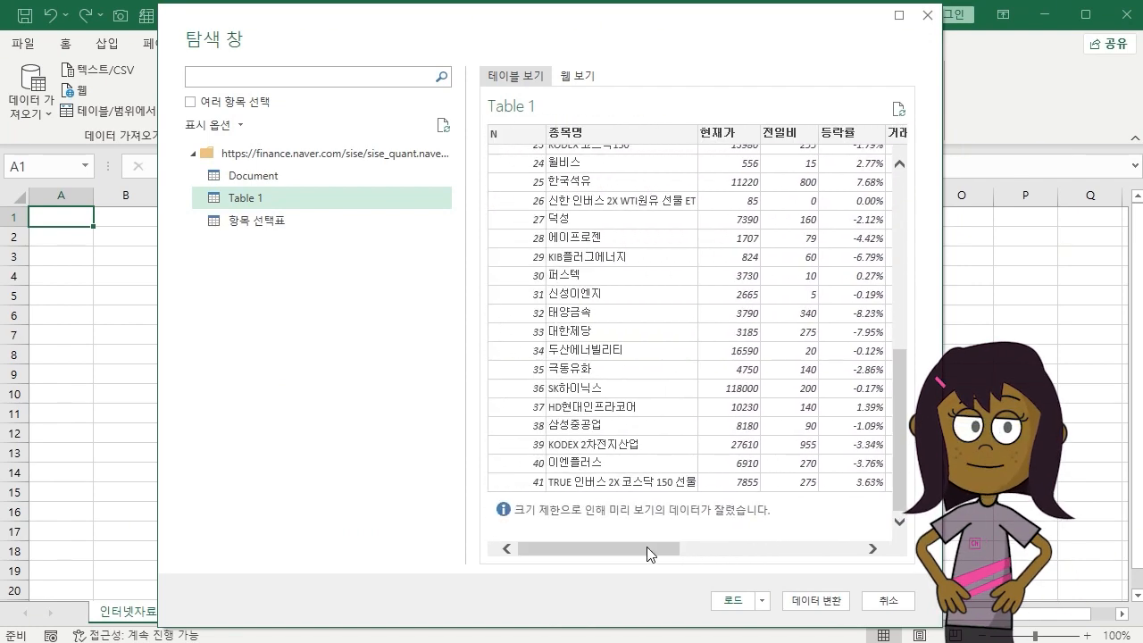
{"action": "left_click", "coordinate": [733, 604]}
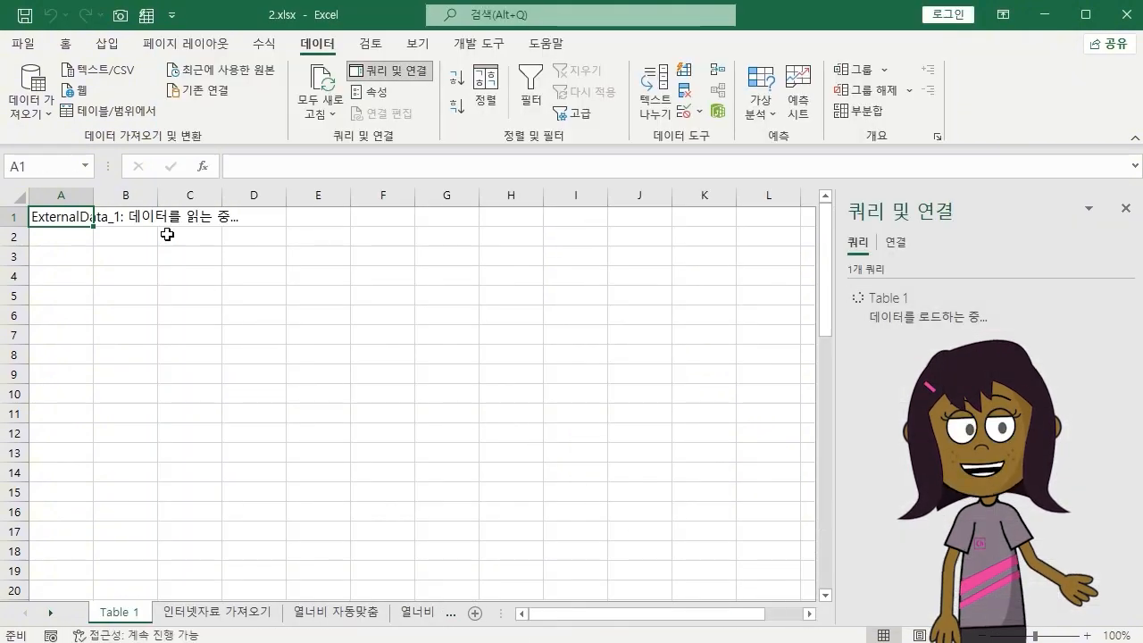
Look over the loaded stock table and close the 쿼리 및 연결 pane
{"action": "scroll", "coordinate": [383, 376], "scroll_direction": "down", "scroll_amount": 8}
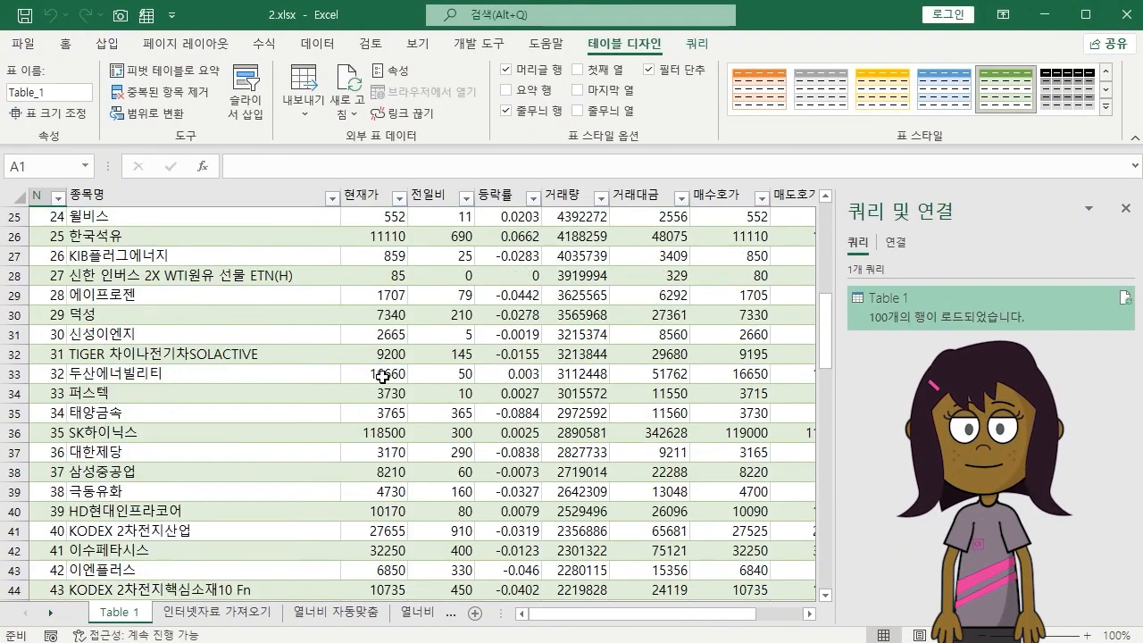
{"action": "scroll", "coordinate": [383, 376], "scroll_direction": "down", "scroll_amount": 2}
{"action": "scroll", "coordinate": [382, 376], "scroll_direction": "up", "scroll_amount": 10}
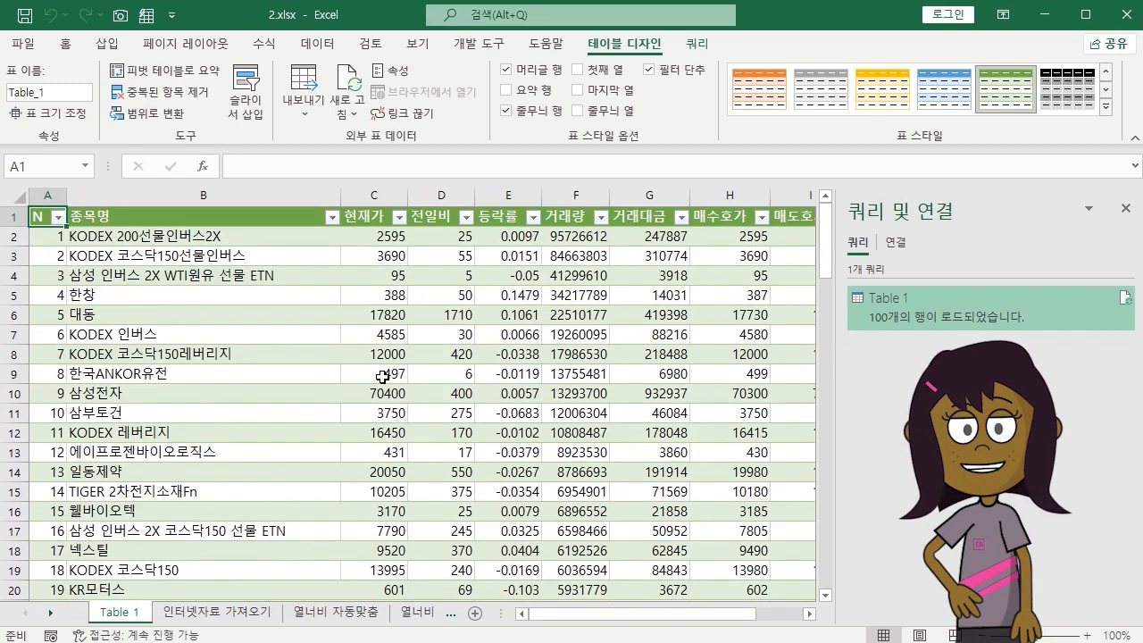
{"action": "left_click", "coordinate": [332, 217]}
{"action": "left_click", "coordinate": [332, 217]}
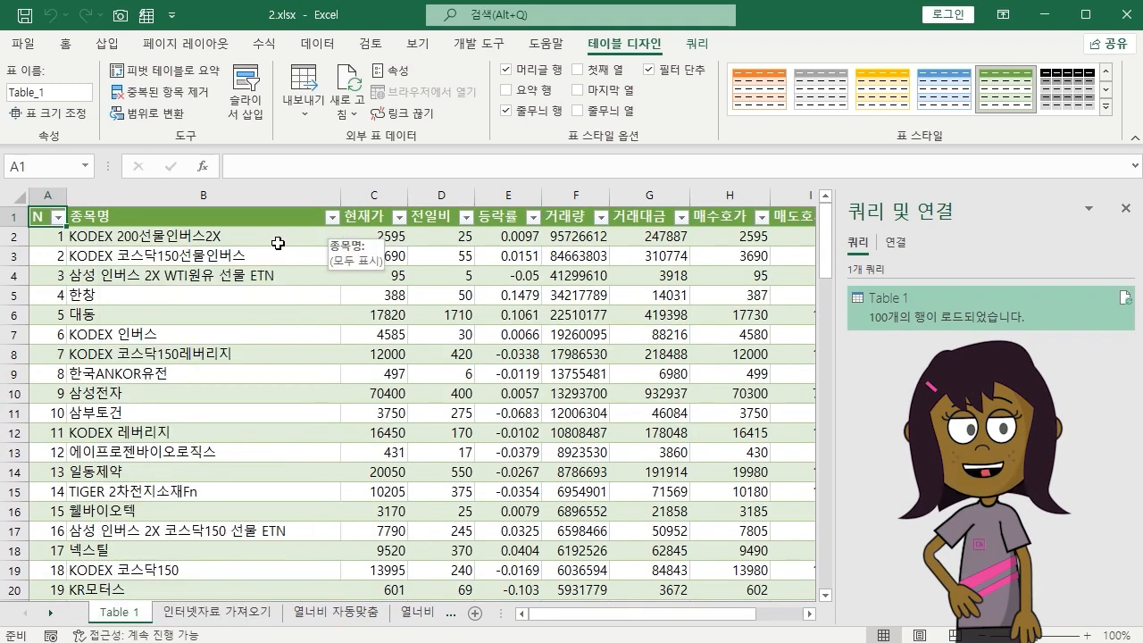
{"action": "left_click", "coordinate": [232, 241]}
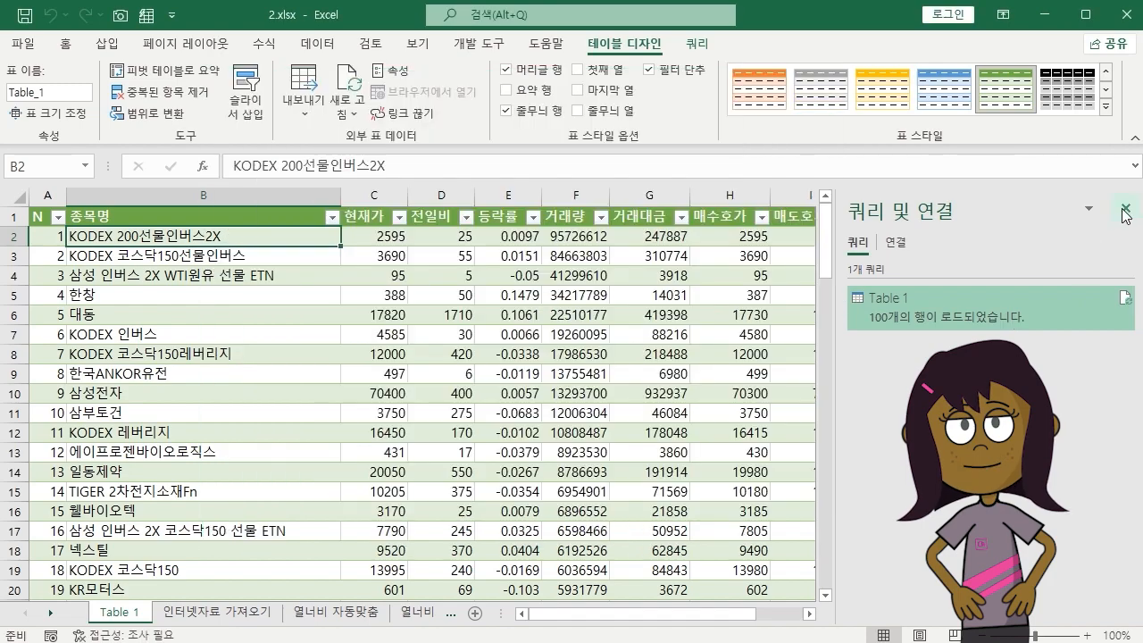
{"action": "left_click", "coordinate": [1125, 208]}
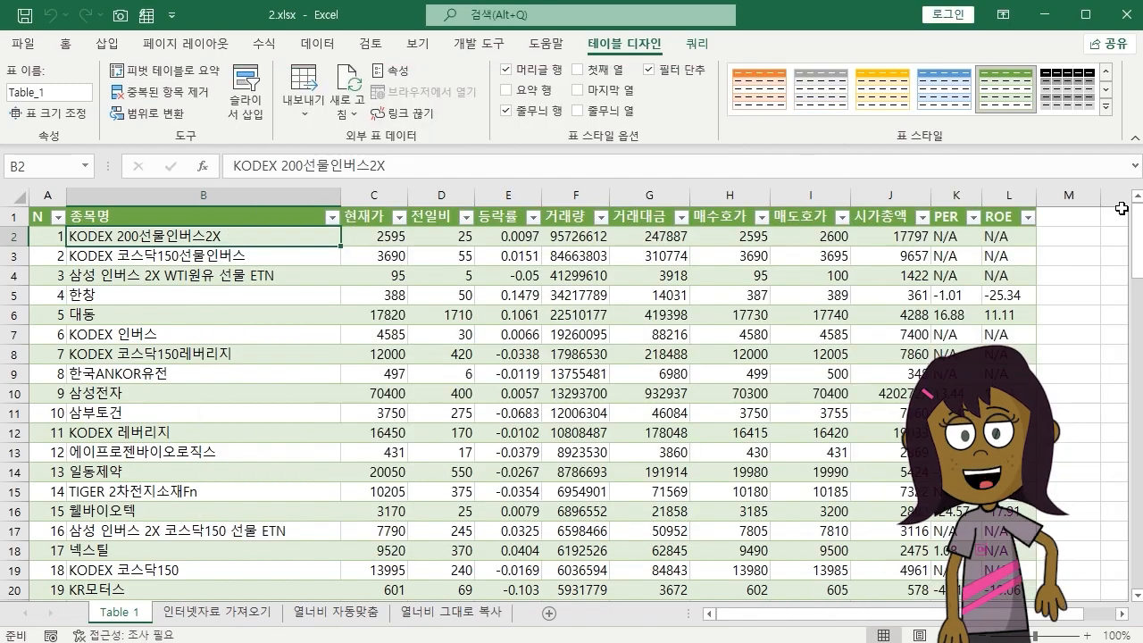
Examine the rows of the imported stock table across all its columns on the Table 1 sheet
{"action": "scroll", "coordinate": [609, 280], "scroll_direction": "down", "scroll_amount": 20}
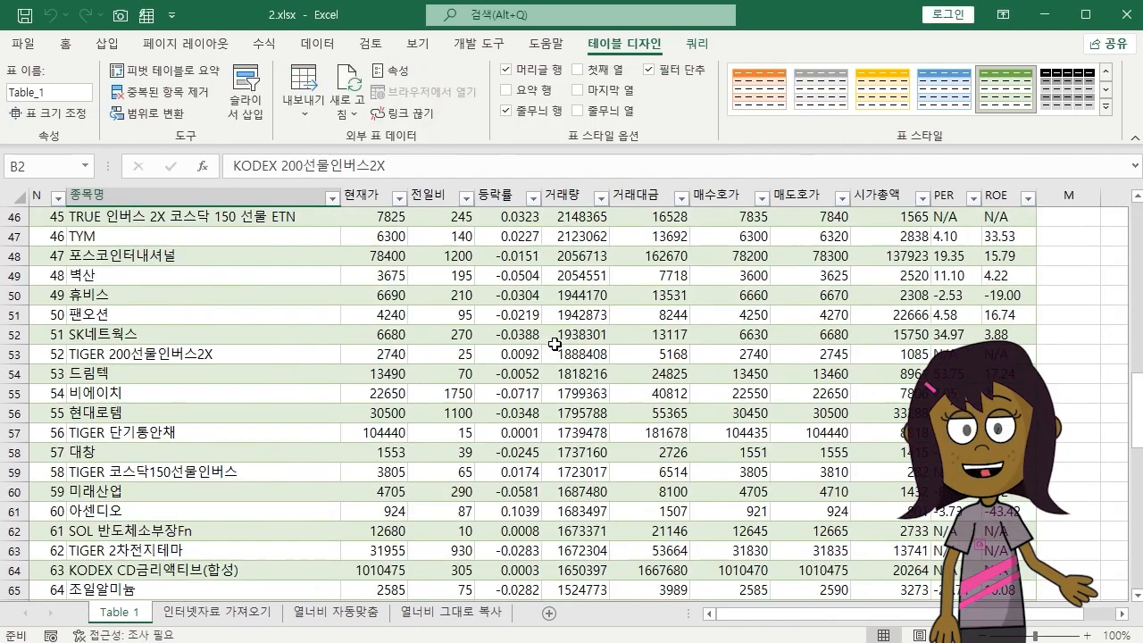
{"action": "scroll", "coordinate": [555, 344], "scroll_direction": "down", "scroll_amount": 5}
{"action": "key", "text": "alt+Tab"}
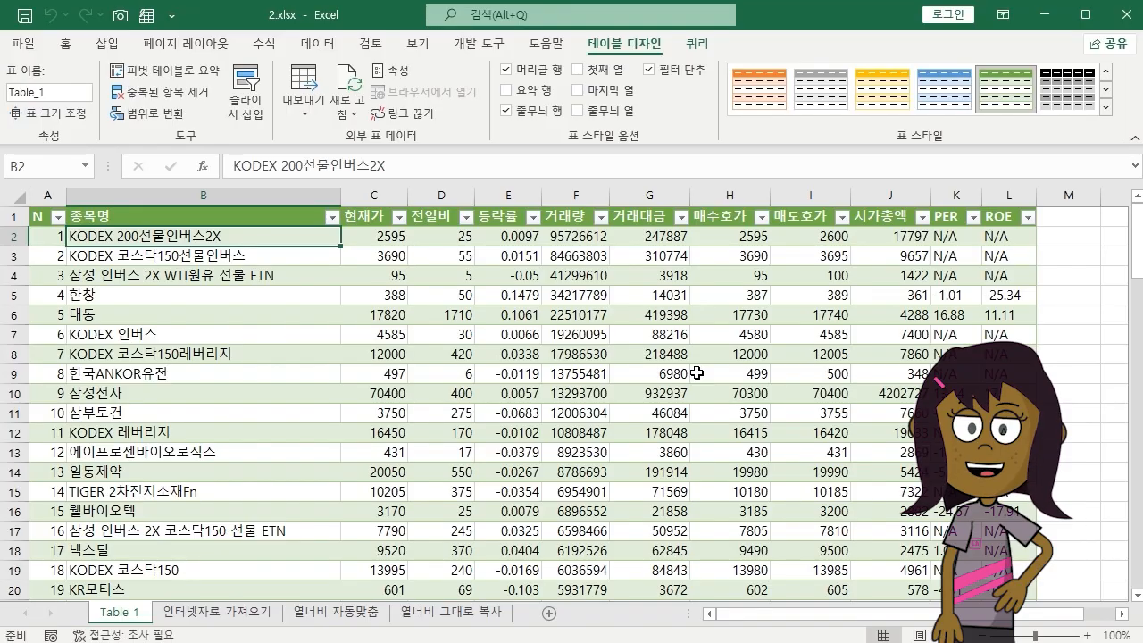
{"action": "scroll", "coordinate": [693, 378], "scroll_direction": "down", "scroll_amount": 15}
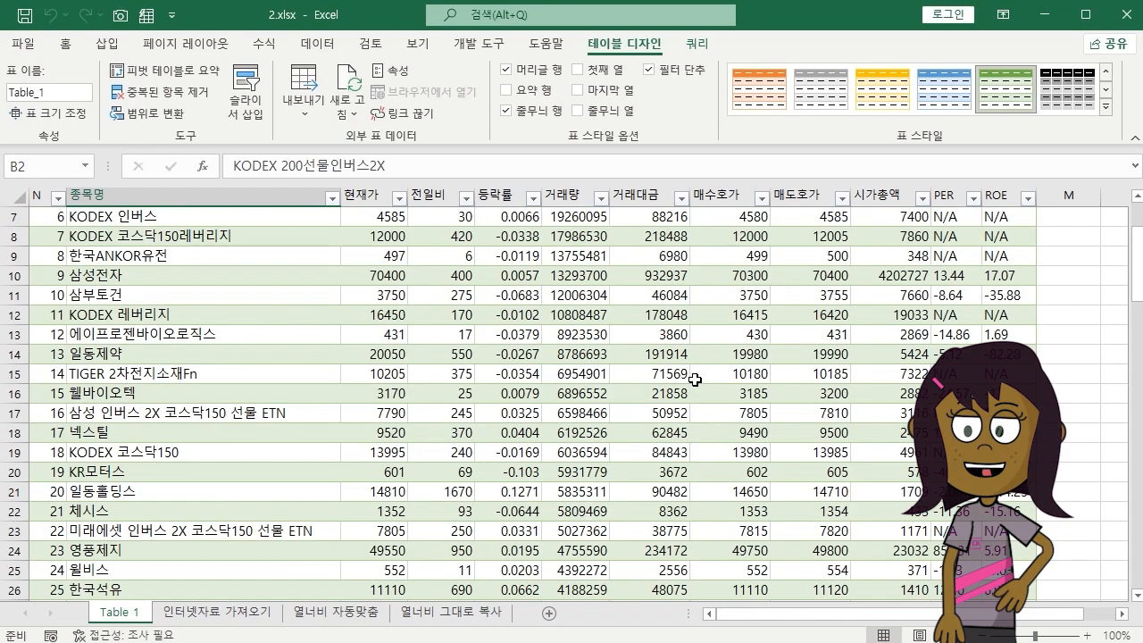
{"action": "scroll", "coordinate": [693, 378], "scroll_direction": "up", "scroll_amount": 15}
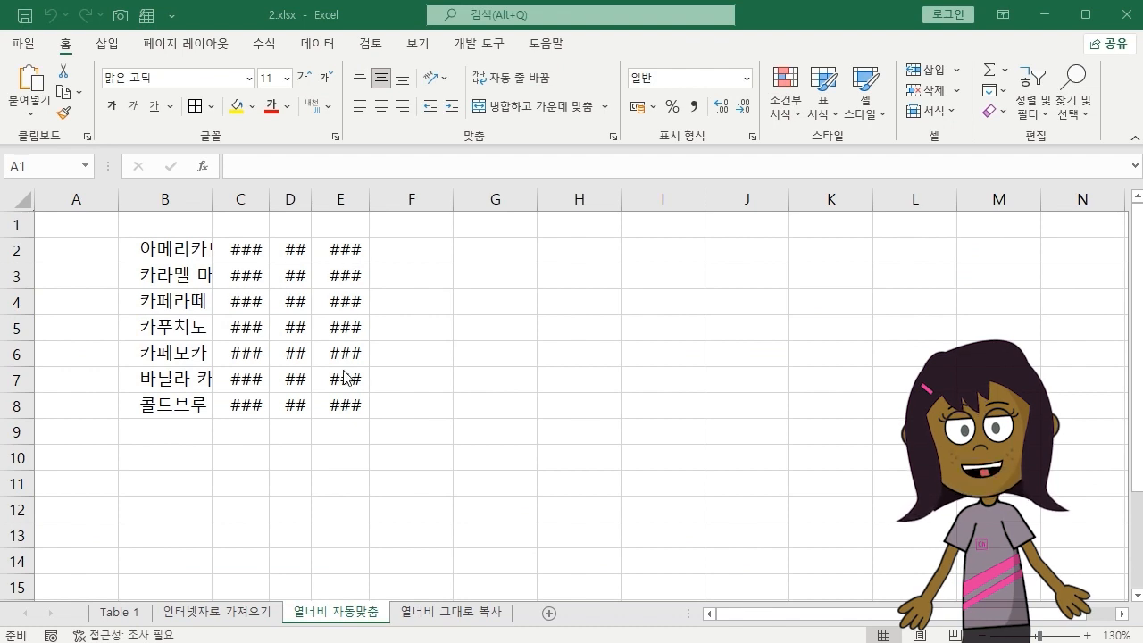
On the 열너비 자동맞춤 sheet, inspect the full contents of cell B2 and the truncated cells in column C
{"action": "left_click", "coordinate": [360, 469]}
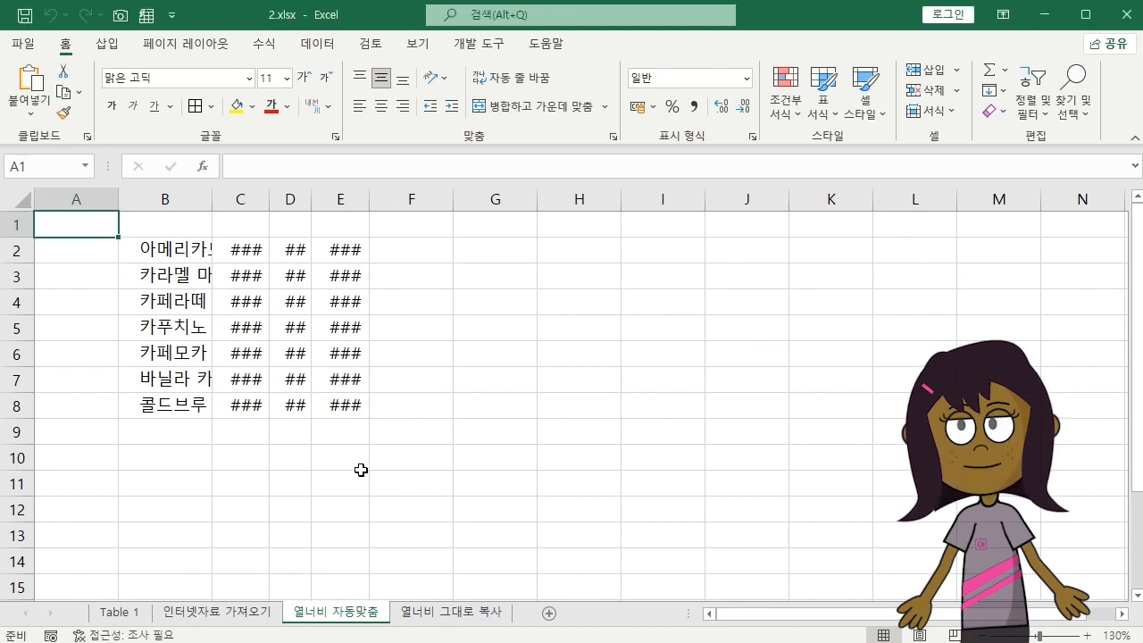
{"action": "double_click", "coordinate": [180, 249]}
{"action": "key", "text": "Escape"}
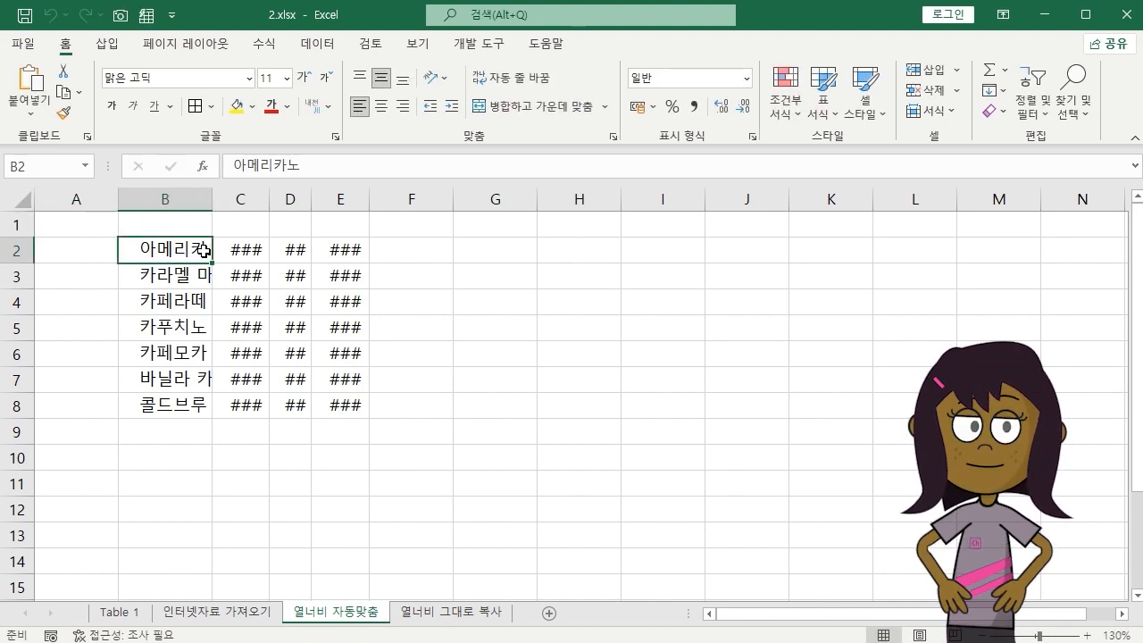
{"action": "left_click", "coordinate": [234, 252]}
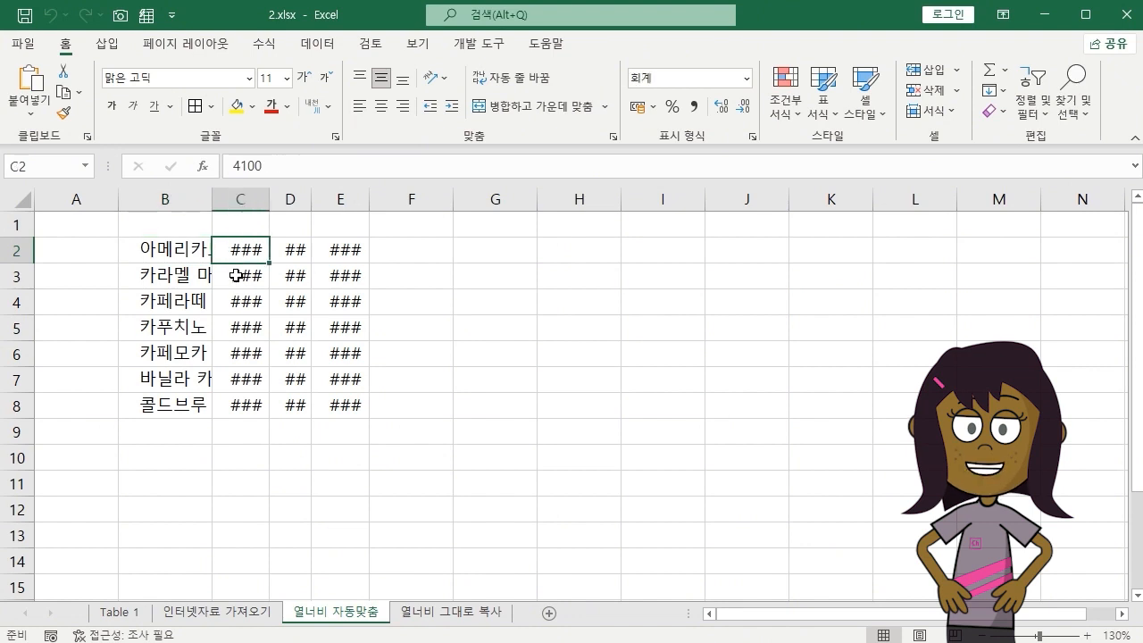
{"action": "left_click", "coordinate": [237, 277]}
{"action": "left_click", "coordinate": [236, 304]}
{"action": "left_click", "coordinate": [239, 329]}
{"action": "left_click", "coordinate": [244, 382]}
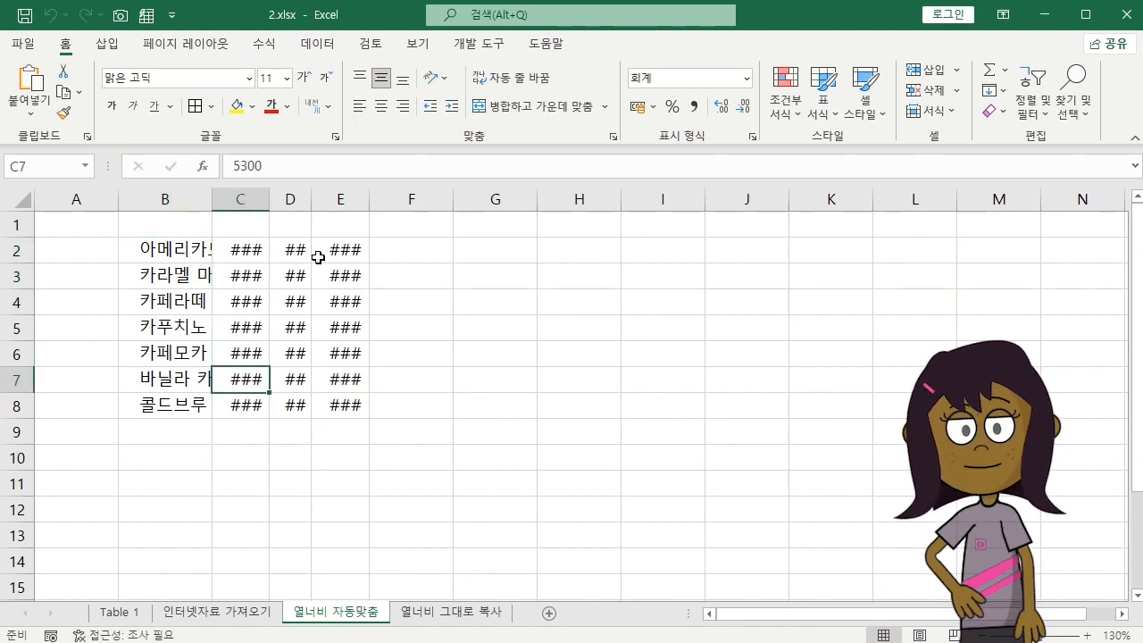
{"action": "left_click", "coordinate": [462, 399]}
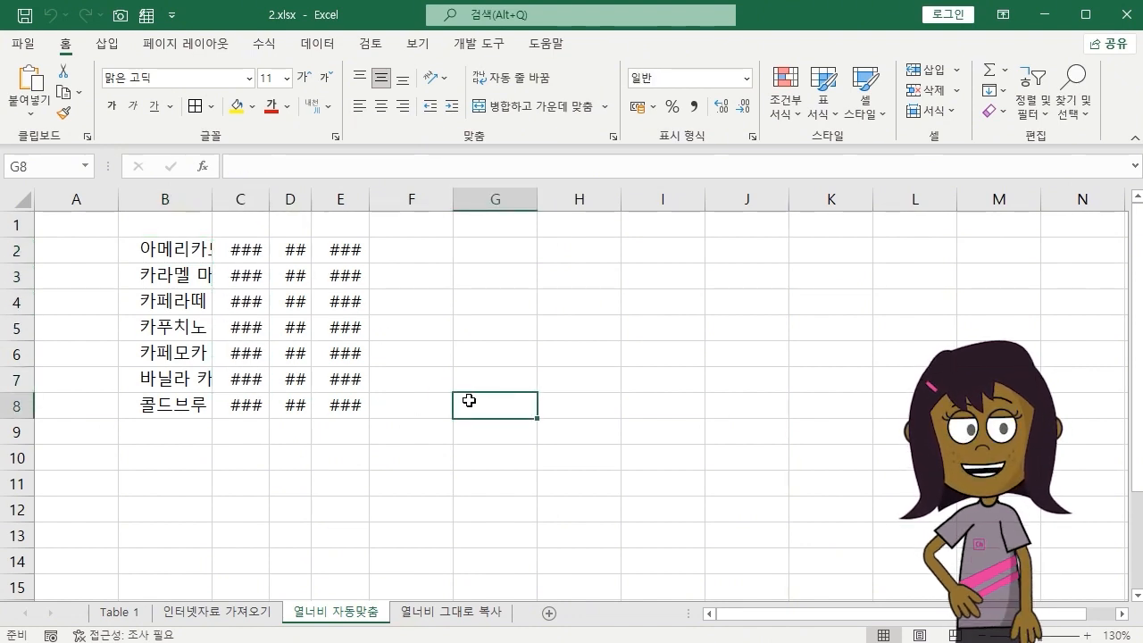
Fit column B to its longest entry and narrow it by hand
{"action": "double_click", "coordinate": [211, 199]}
{"action": "left_click_drag", "start_coordinate": [283, 199], "coordinate": [233, 199]}
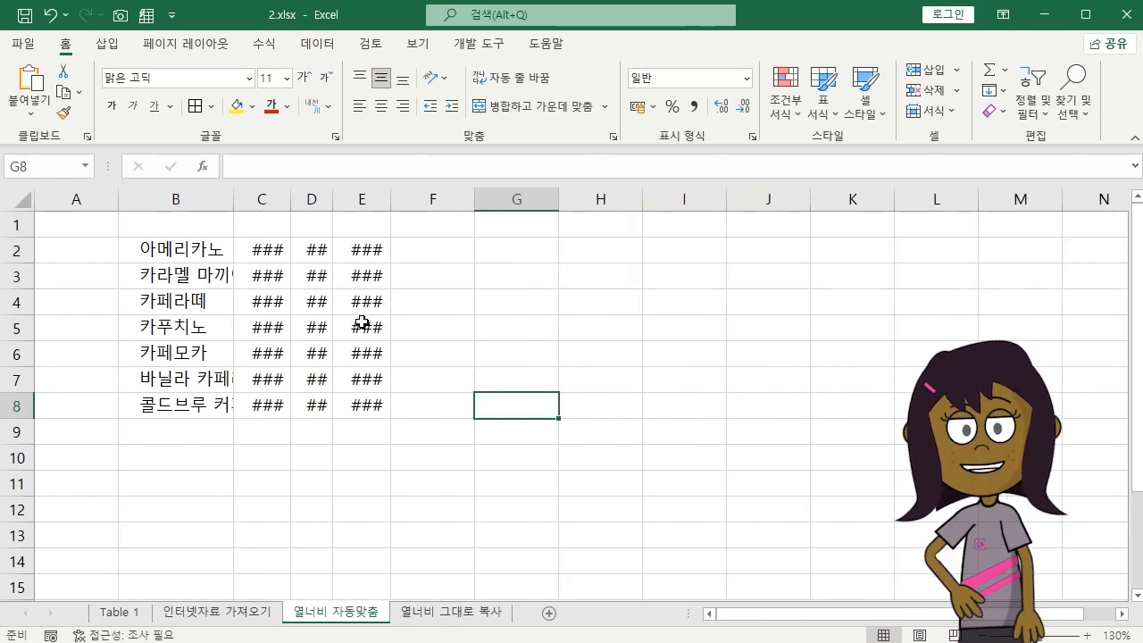
Select the whole coffee price table and AutoFit the widths of its columns
{"action": "left_click", "coordinate": [273, 336]}
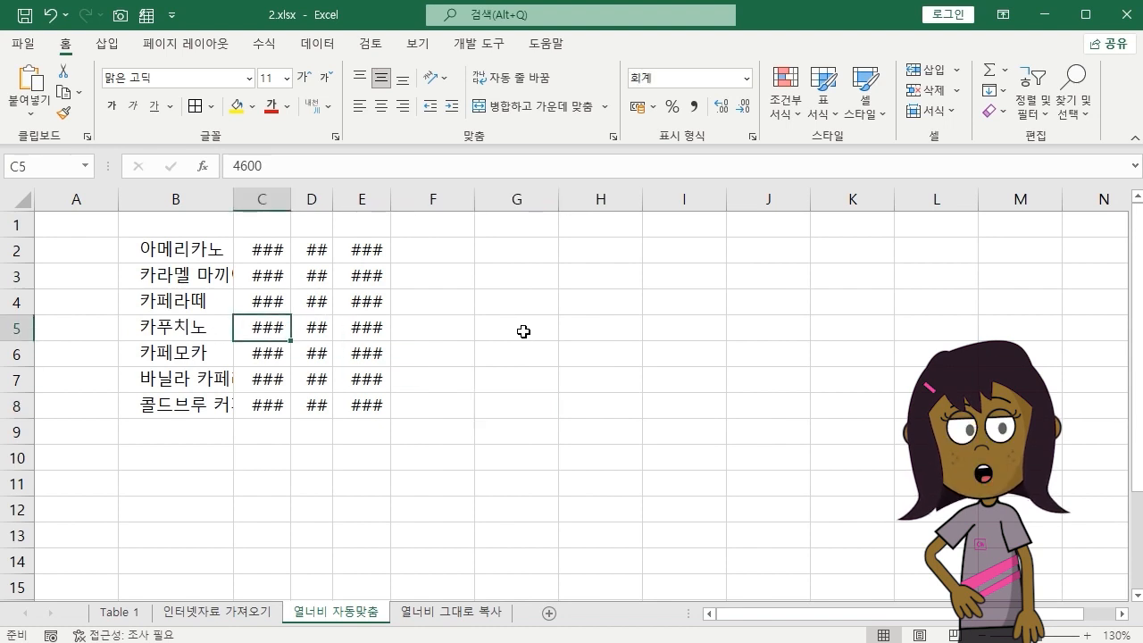
{"action": "key", "text": "ctrl+a"}
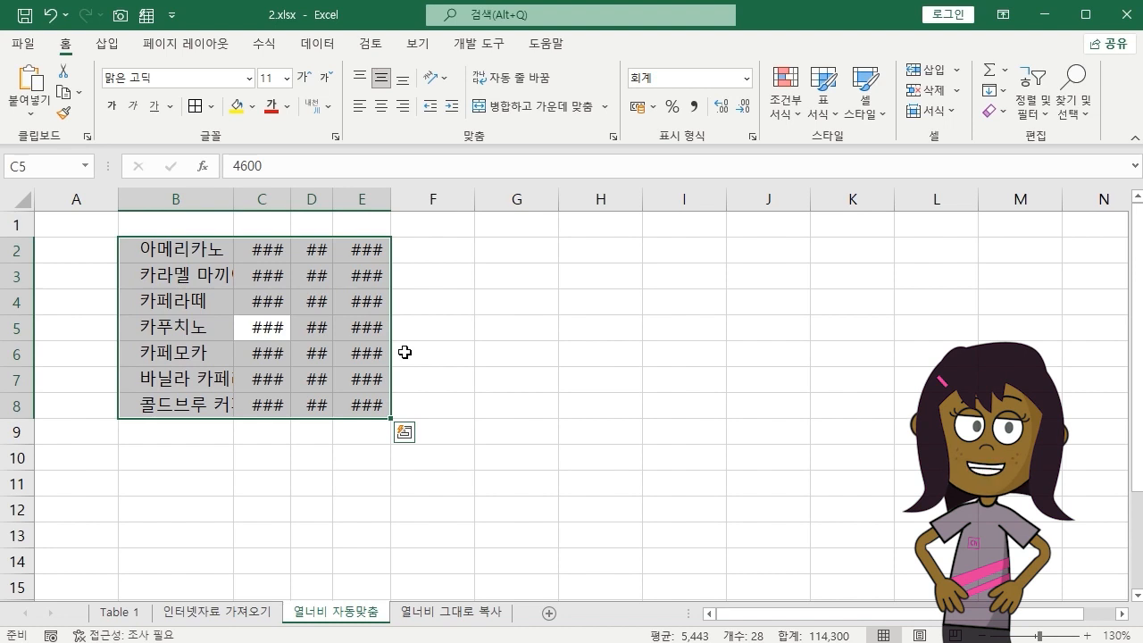
{"action": "left_click", "coordinate": [949, 112]}
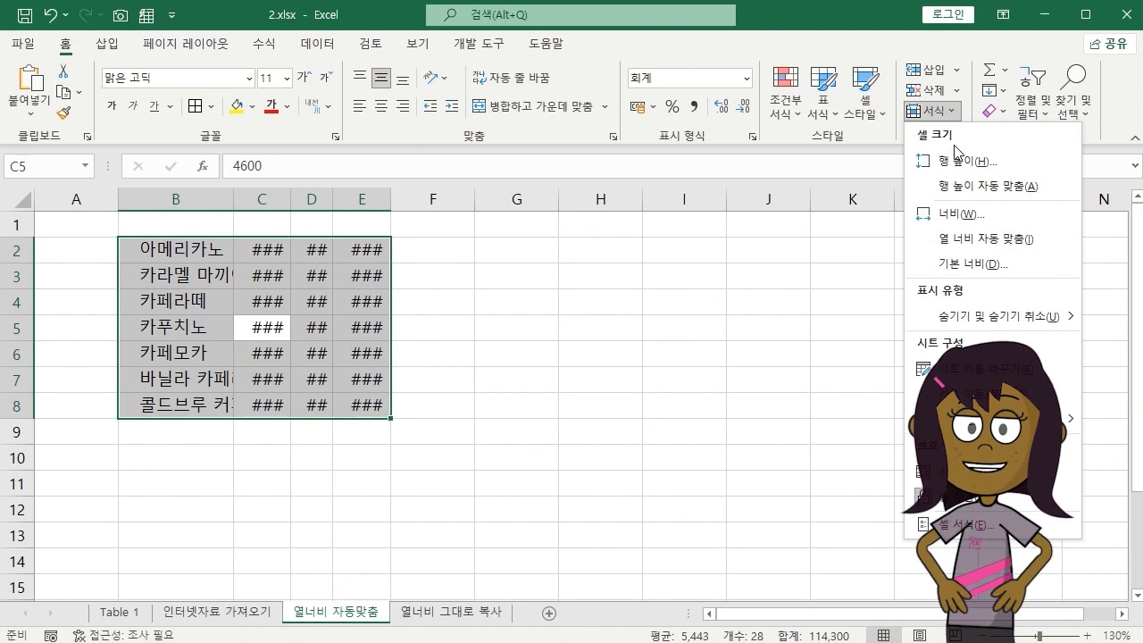
{"action": "left_click", "coordinate": [979, 240]}
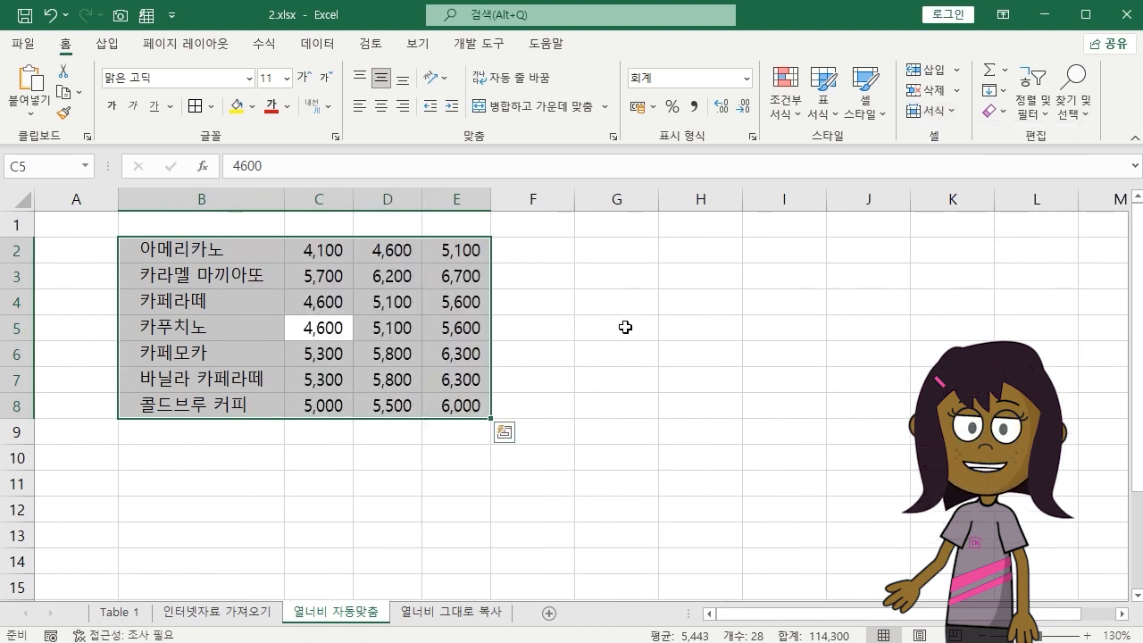
Reselect the price table range B2:E8 and undo the column AutoFit
{"action": "left_click", "coordinate": [226, 325]}
{"action": "left_click_drag", "start_coordinate": [179, 250], "coordinate": [441, 408]}
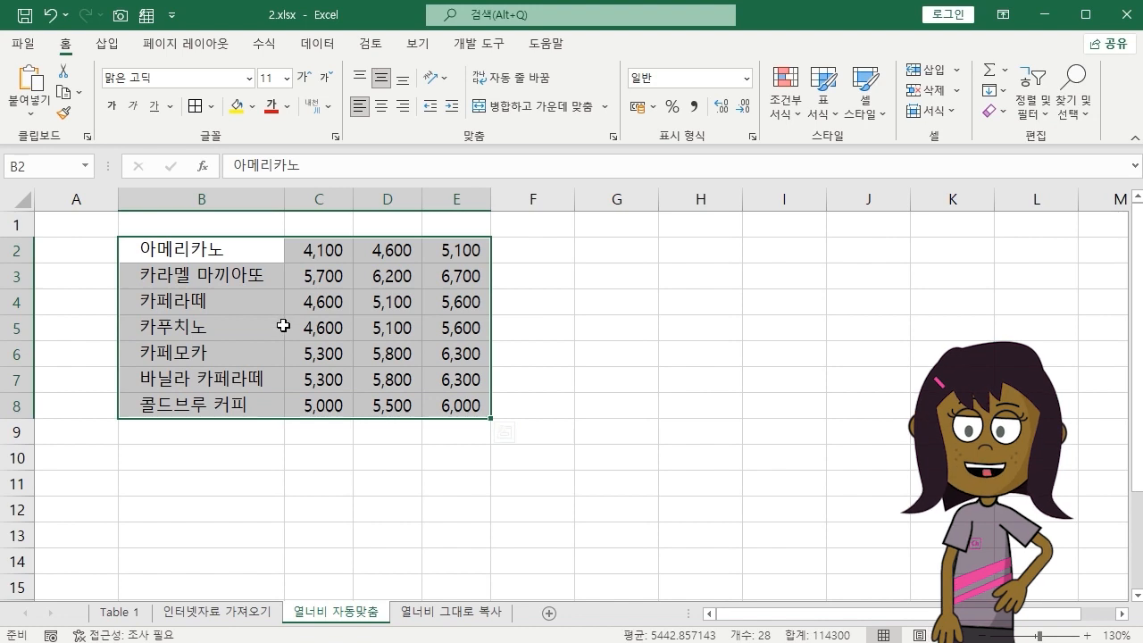
{"action": "left_click", "coordinate": [283, 326]}
{"action": "left_click_drag", "start_coordinate": [160, 247], "coordinate": [444, 412]}
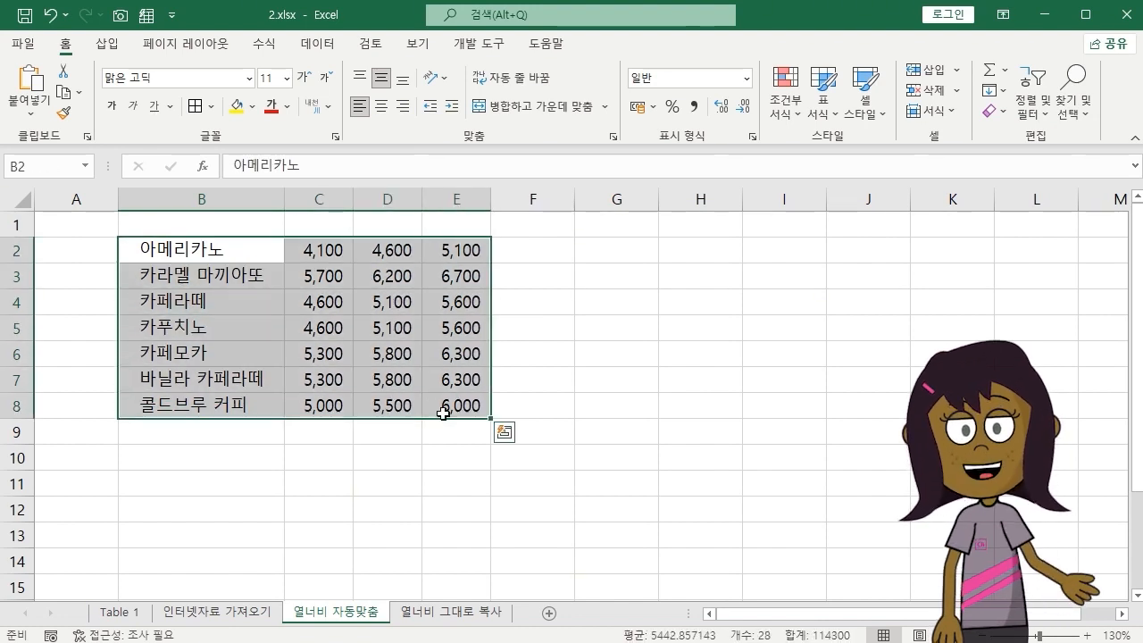
{"action": "key", "text": "ctrl+z"}
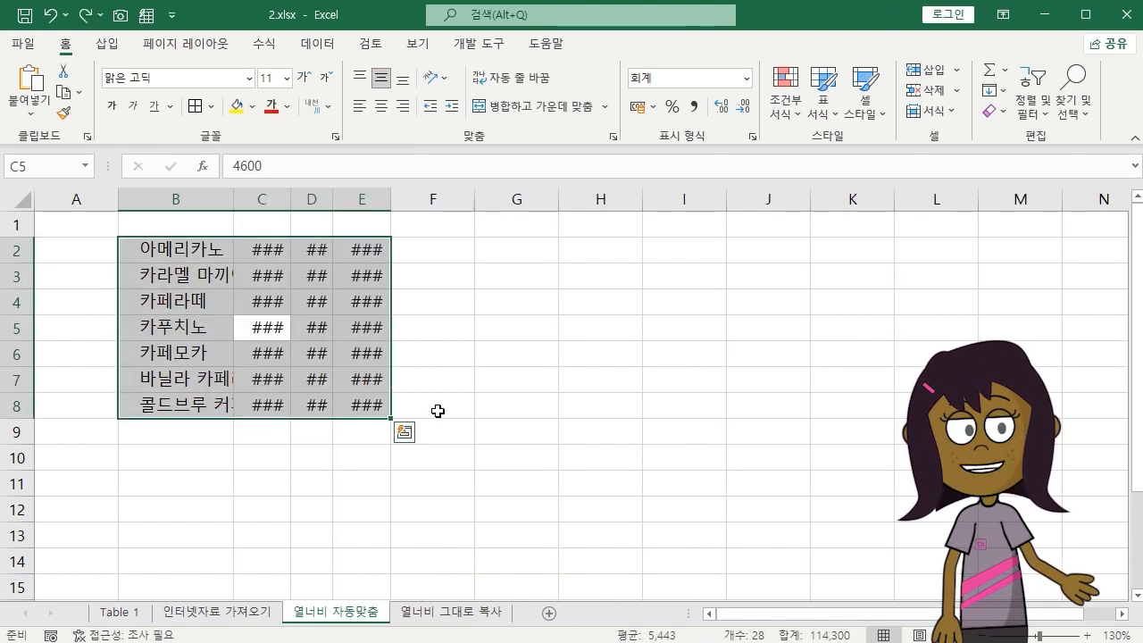
AutoFit the column widths of the price table B2:E8 and return to cell A1
{"action": "left_click", "coordinate": [928, 111]}
{"action": "left_click", "coordinate": [982, 239]}
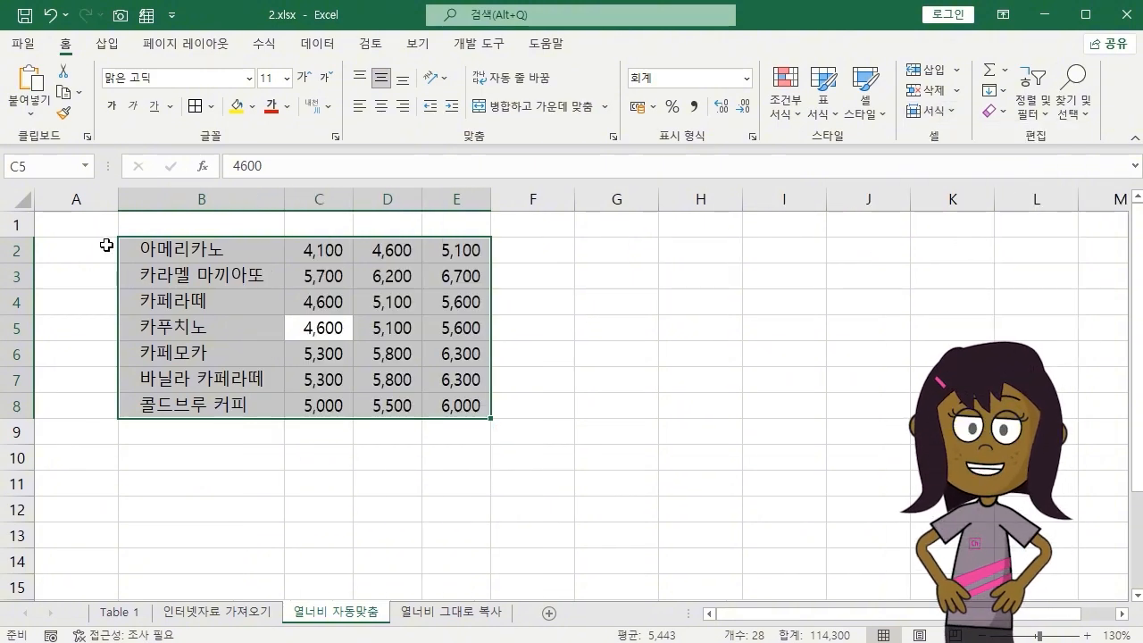
{"action": "key", "text": "ctrl+Home"}
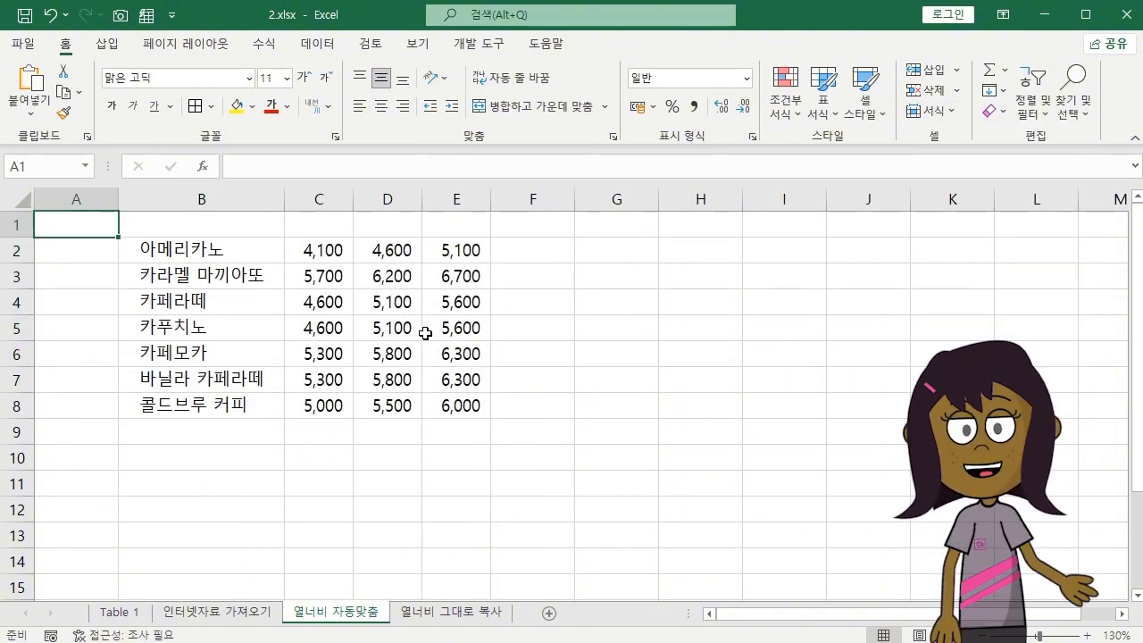
Open the 열너비 그대로 복사 sheet and review the 이름, 직원코드, 입사일 and 직급 columns of the employee table
{"action": "key", "text": "ctrl+Page_Down"}
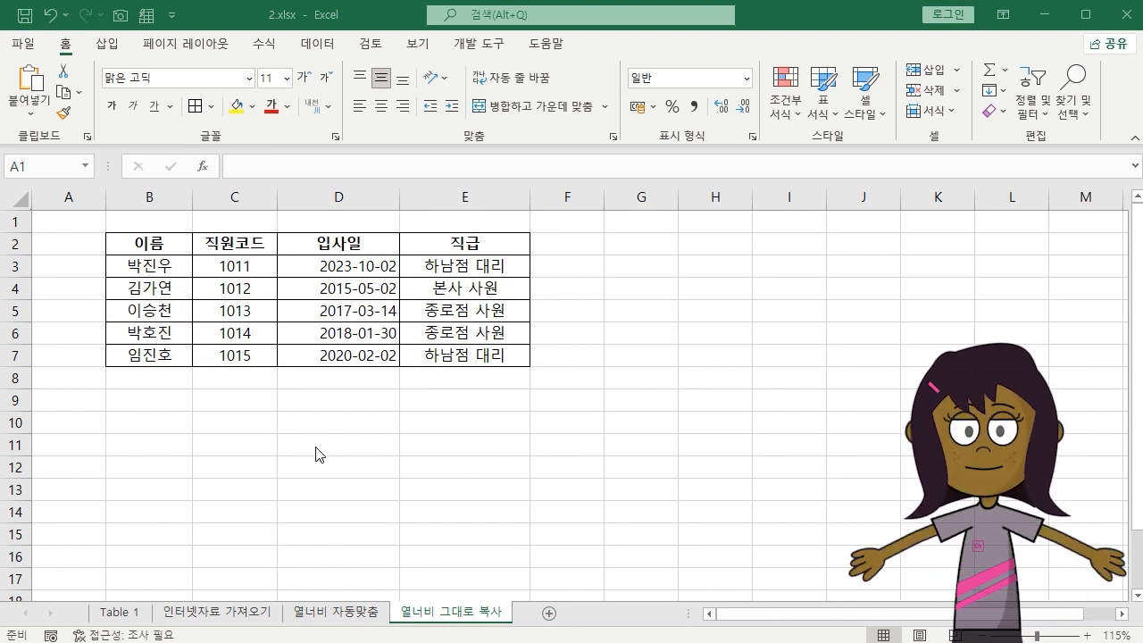
{"action": "left_click_drag", "start_coordinate": [167, 250], "coordinate": [171, 332]}
{"action": "left_click_drag", "start_coordinate": [233, 243], "coordinate": [235, 354]}
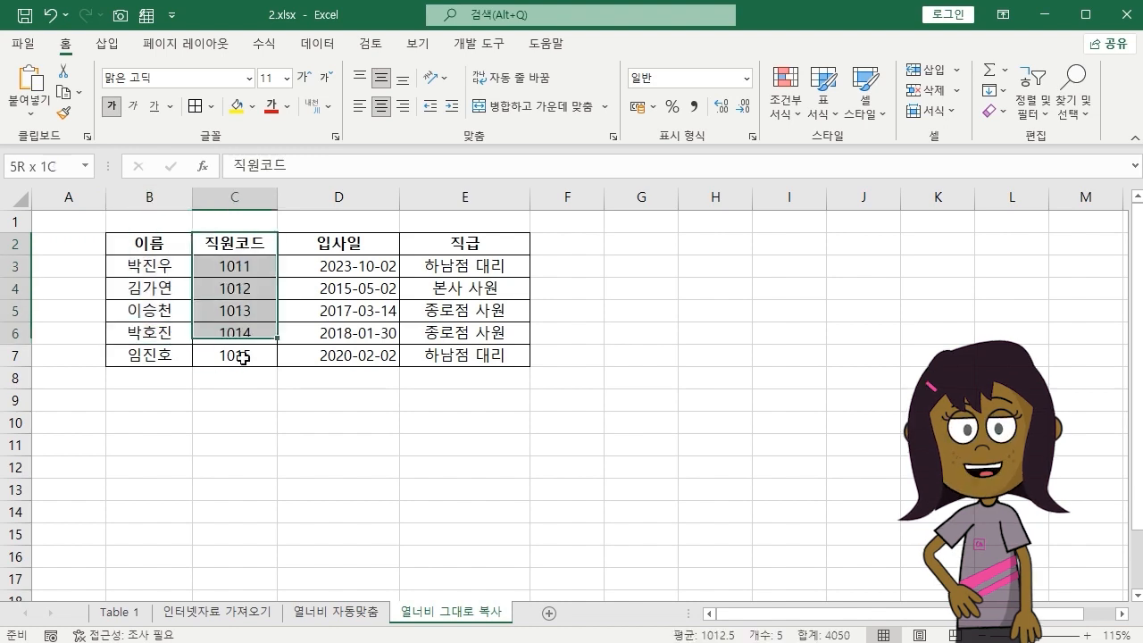
{"action": "left_click_drag", "start_coordinate": [339, 243], "coordinate": [339, 361]}
{"action": "left_click_drag", "start_coordinate": [464, 243], "coordinate": [442, 377]}
{"action": "left_click", "coordinate": [431, 425]}
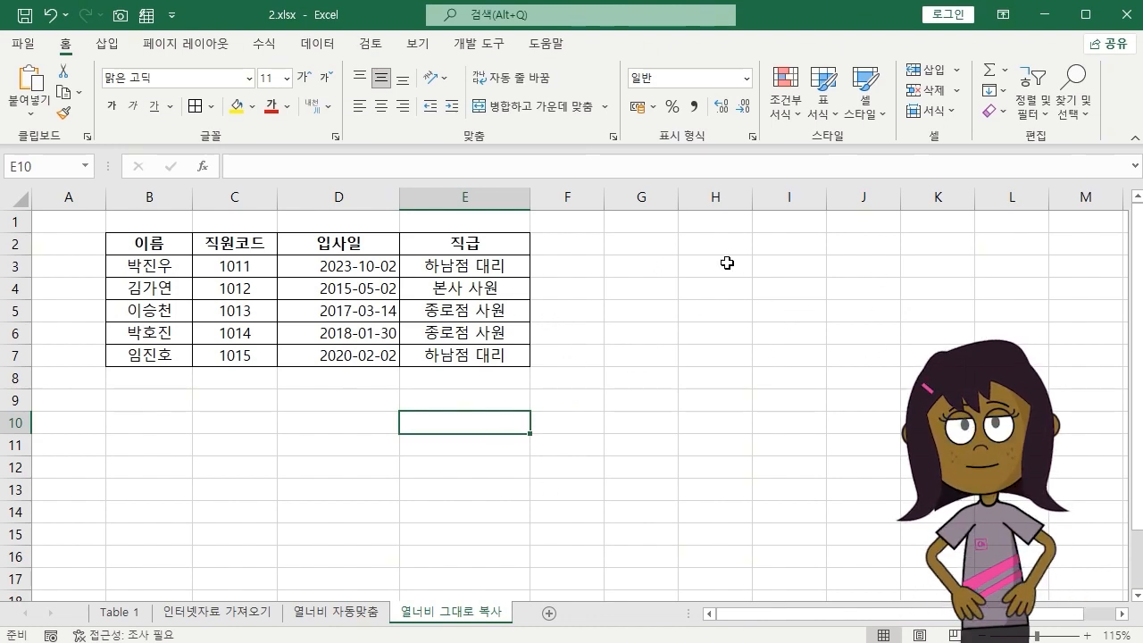
Copy the employee table B2:E7, paste it normally at cell G2 and end copy mode
{"action": "left_click", "coordinate": [241, 308]}
{"action": "key", "text": "ctrl+a"}
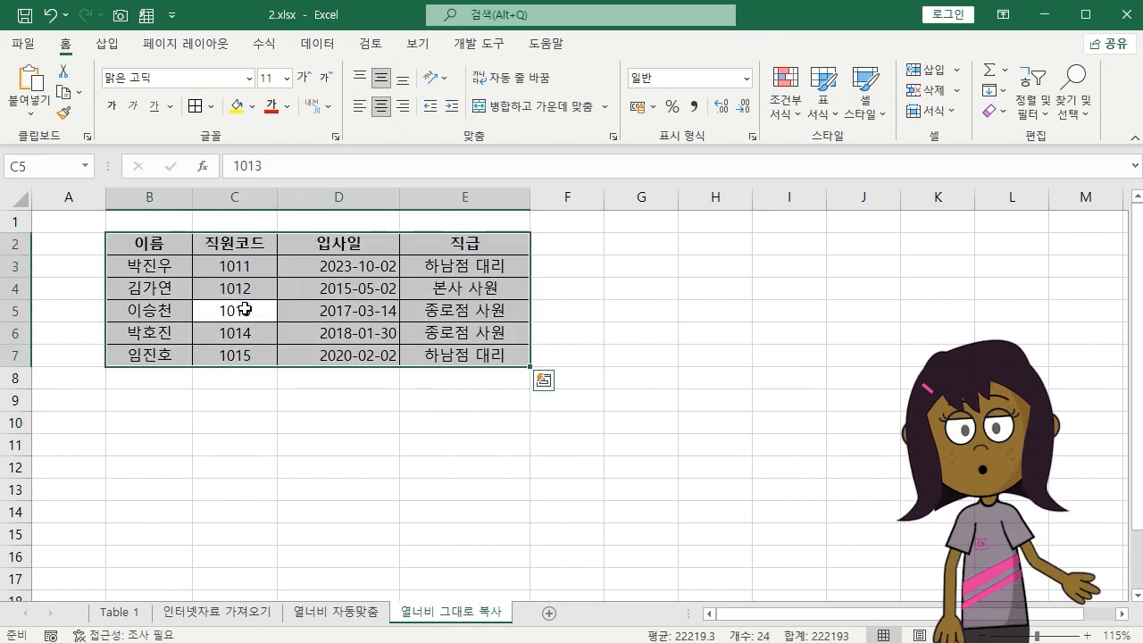
{"action": "key", "text": "ctrl+c"}
{"action": "left_click", "coordinate": [641, 243]}
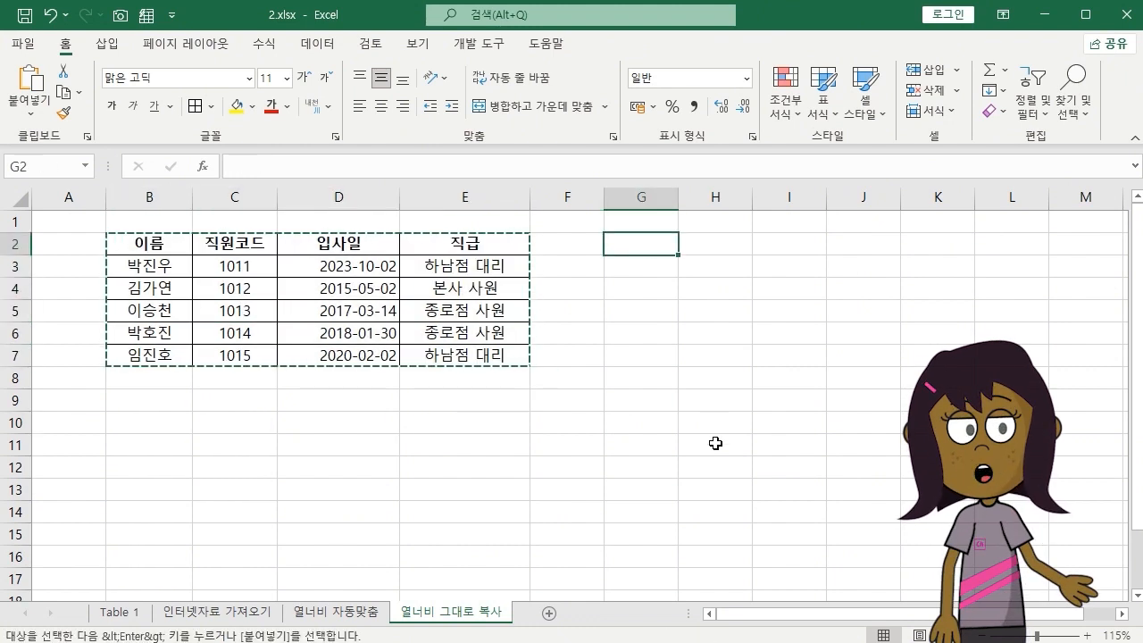
{"action": "key", "text": "ctrl+v"}
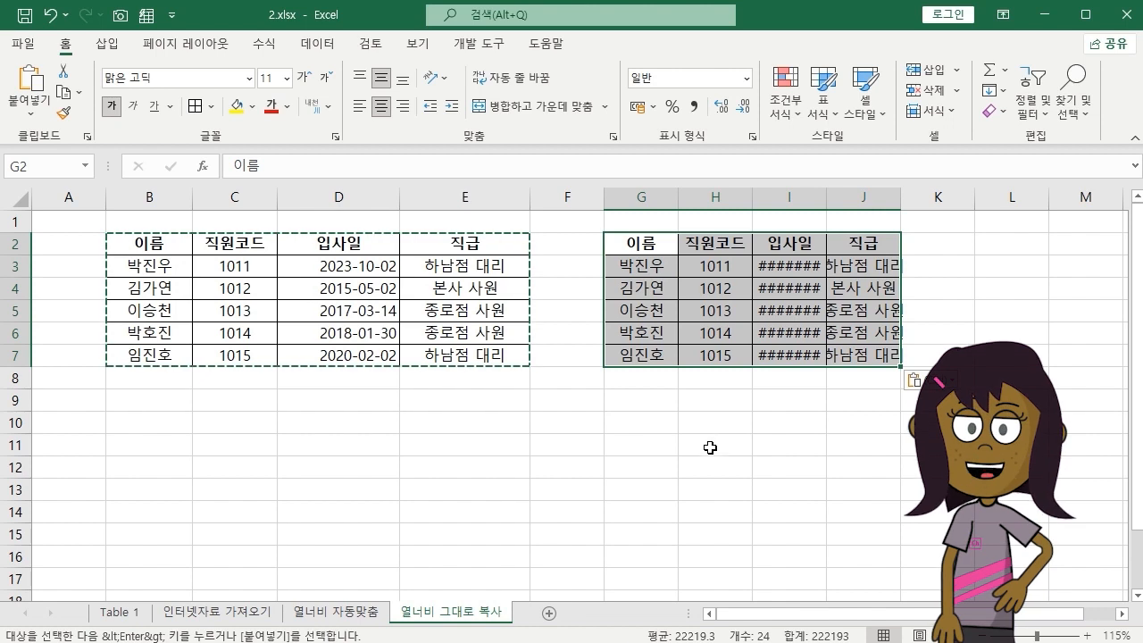
{"action": "left_click", "coordinate": [710, 448]}
{"action": "key", "text": "Escape"}
Compare the widths of source columns B to E with those of the pasted table's columns G to J
{"action": "left_click", "coordinate": [165, 197]}
{"action": "left_click", "coordinate": [234, 197]}
{"action": "left_click", "coordinate": [343, 197]}
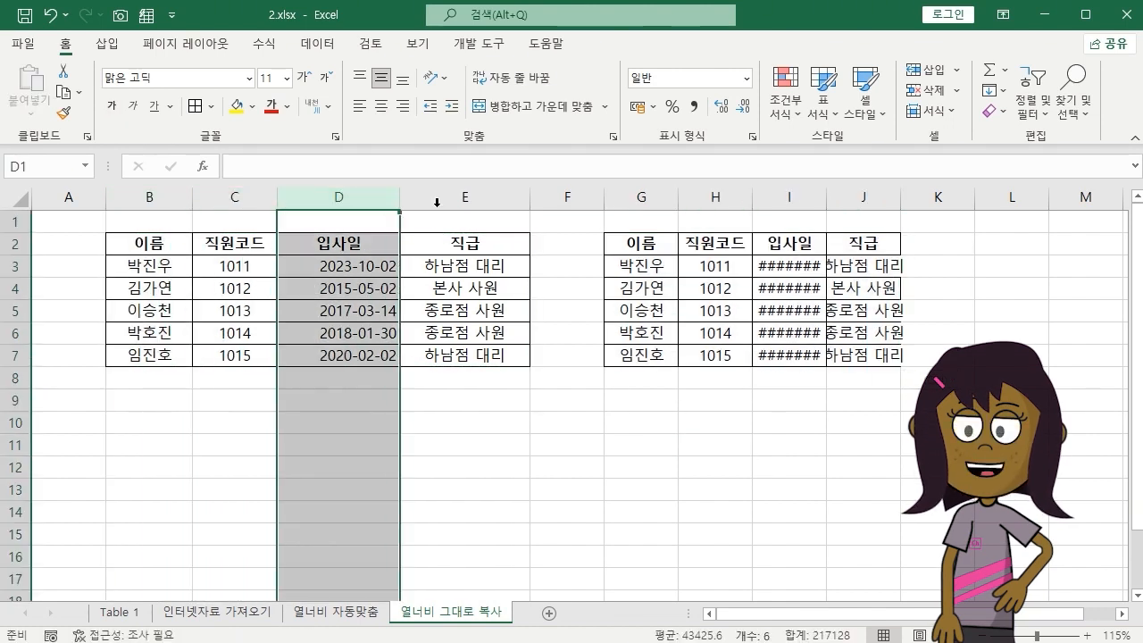
{"action": "left_click", "coordinate": [462, 198]}
{"action": "left_click", "coordinate": [653, 264]}
{"action": "left_click", "coordinate": [641, 198]}
{"action": "left_click", "coordinate": [714, 197]}
{"action": "left_click", "coordinate": [788, 198]}
{"action": "left_click", "coordinate": [862, 197]}
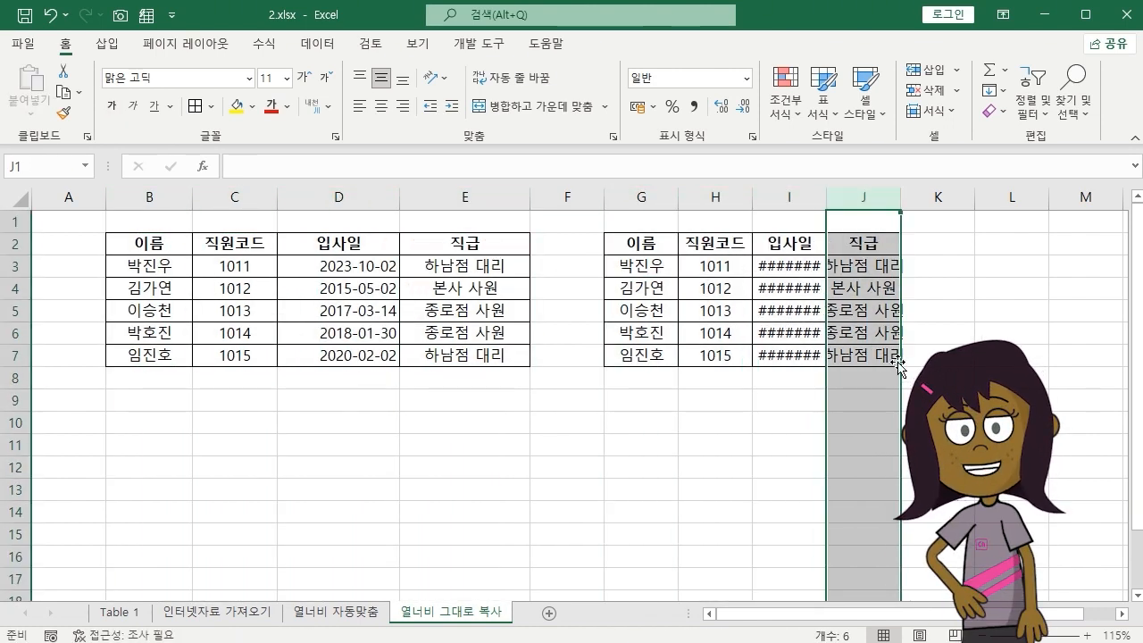
{"action": "left_click", "coordinate": [886, 454]}
Inspect the 입사일 and 직급 cells of the pasted table, including J4, J3 and I4
{"action": "left_click_drag", "start_coordinate": [788, 265], "coordinate": [799, 355]}
{"action": "left_click", "coordinate": [874, 289]}
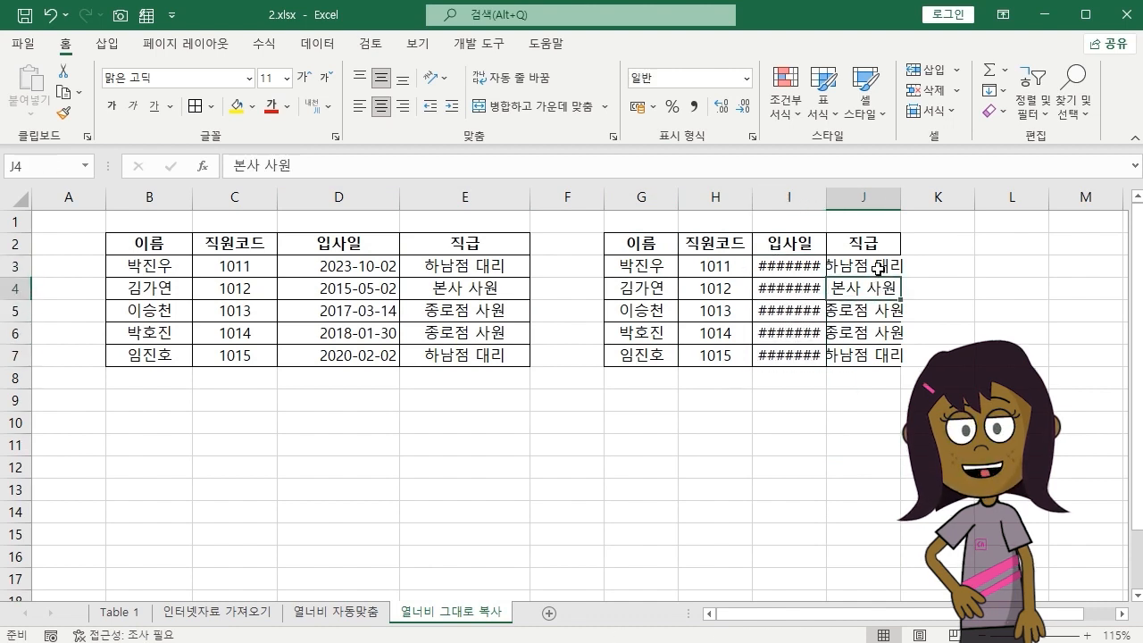
{"action": "left_click", "coordinate": [876, 265]}
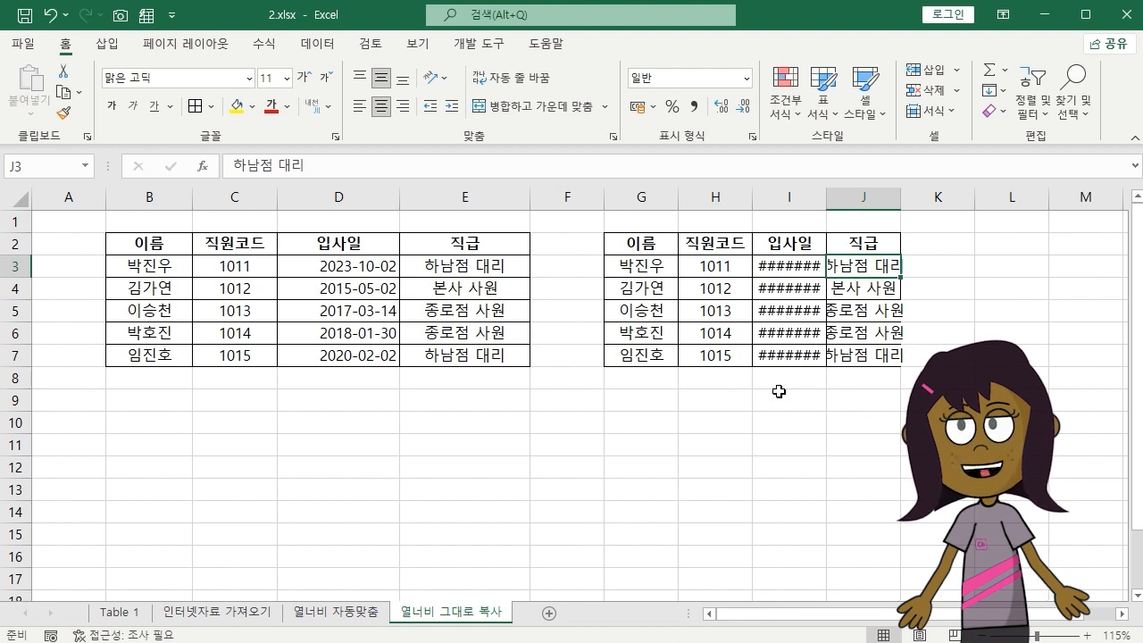
{"action": "left_click", "coordinate": [791, 293]}
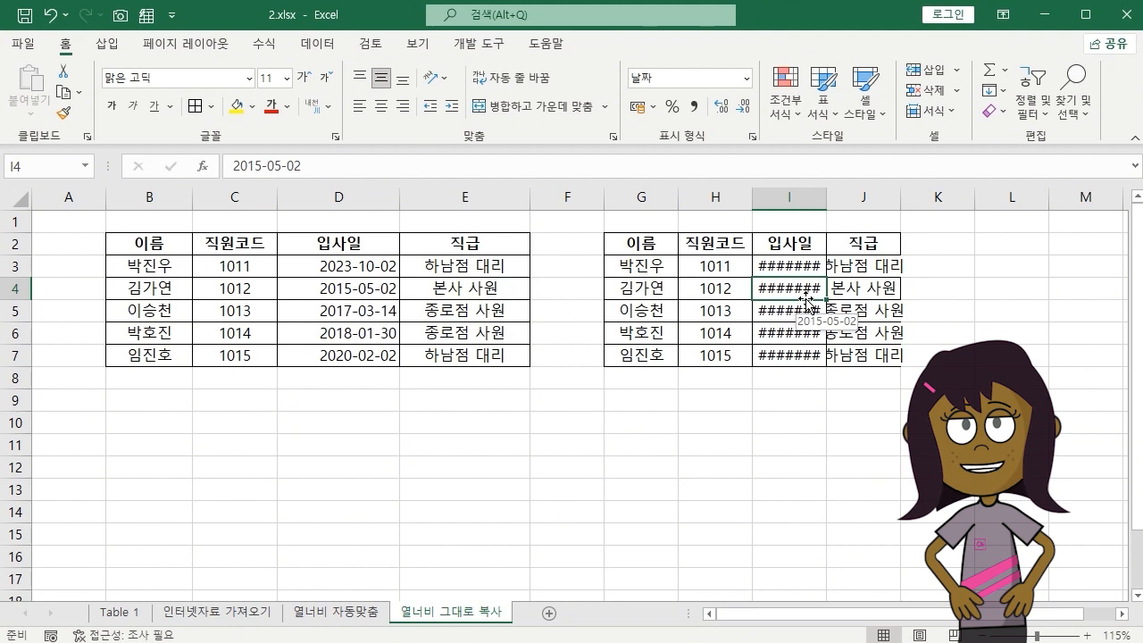
Undo the paste at G2 and end copy mode
{"action": "key", "text": "ctrl+z"}
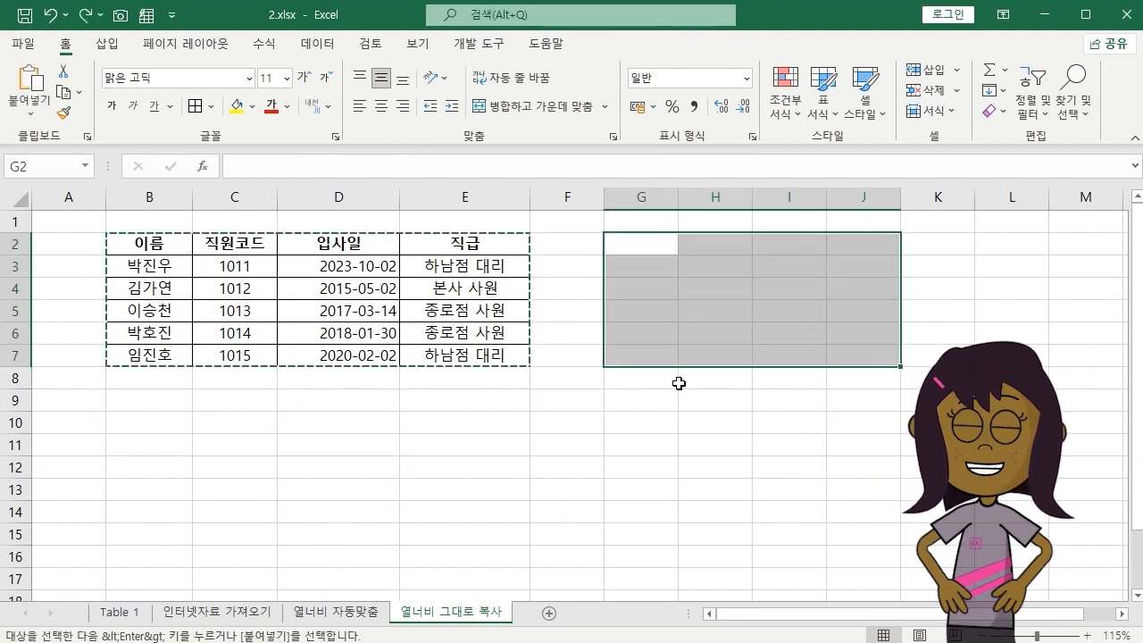
{"action": "left_click", "coordinate": [639, 401]}
{"action": "key", "text": "Escape"}
Copy the whole employee table B2:E7 again and paste it at cell G2
{"action": "left_click", "coordinate": [389, 318]}
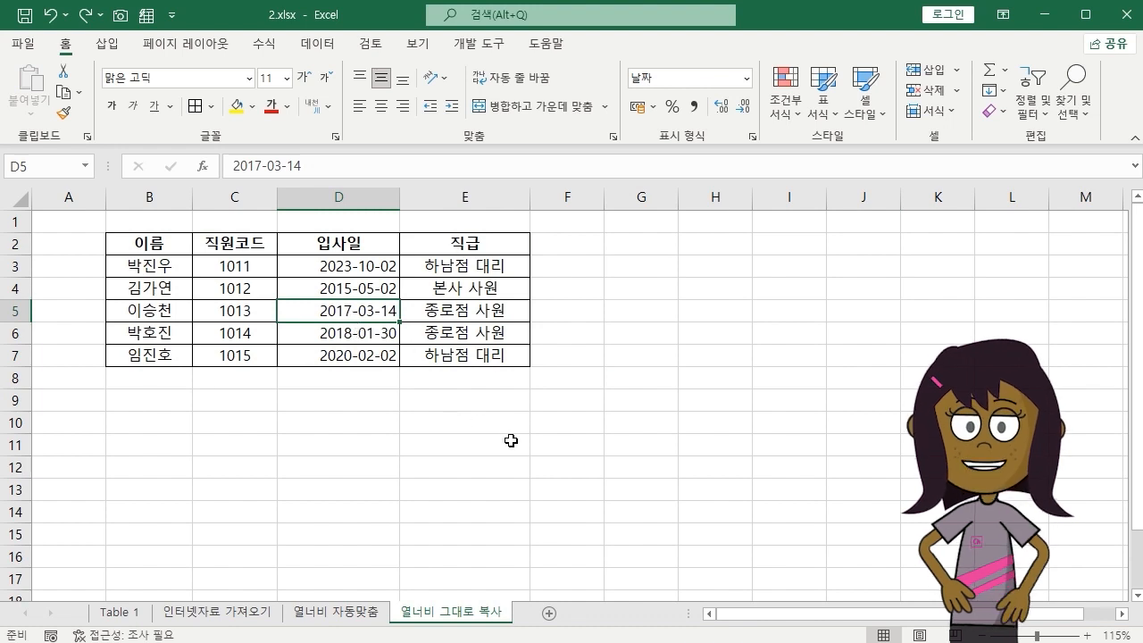
{"action": "key", "text": "ctrl+a"}
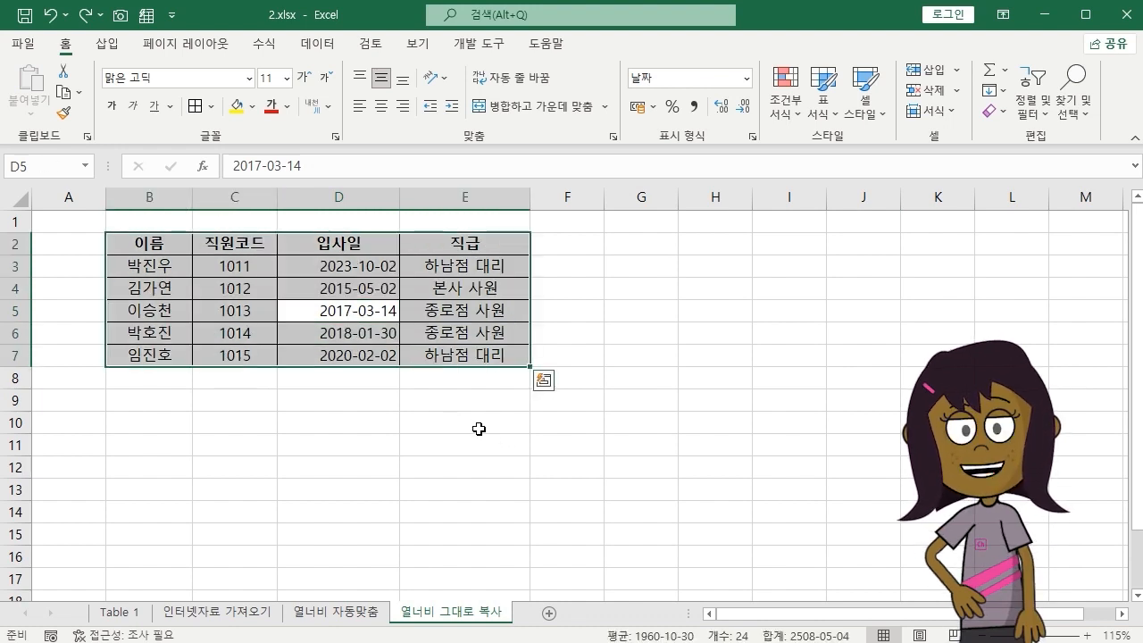
{"action": "key", "text": "ctrl+c"}
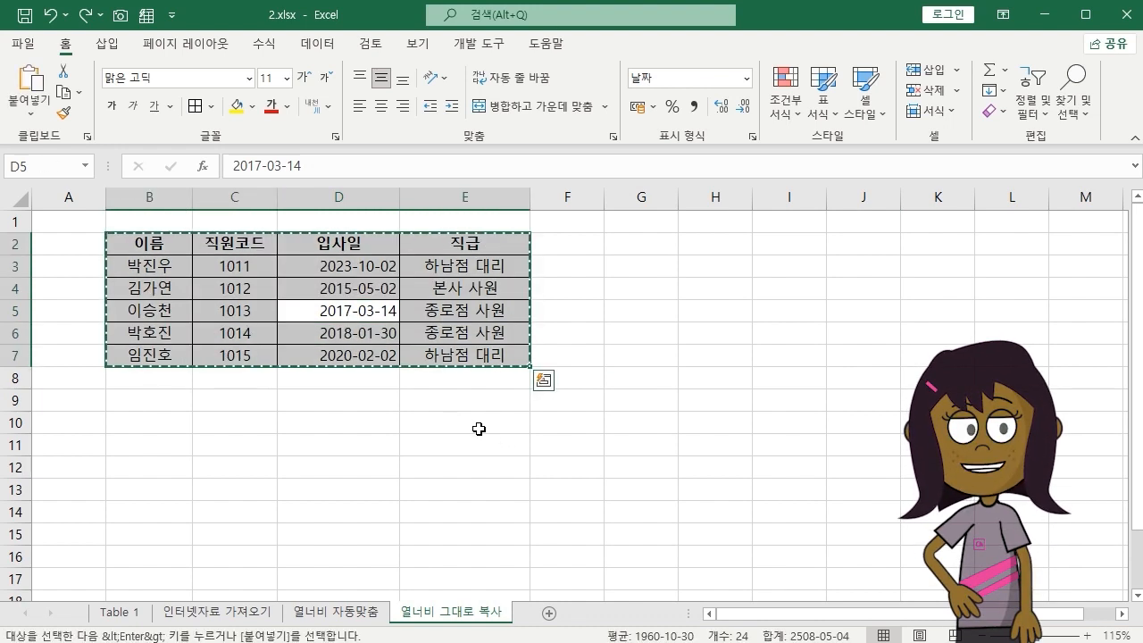
{"action": "left_click", "coordinate": [629, 248]}
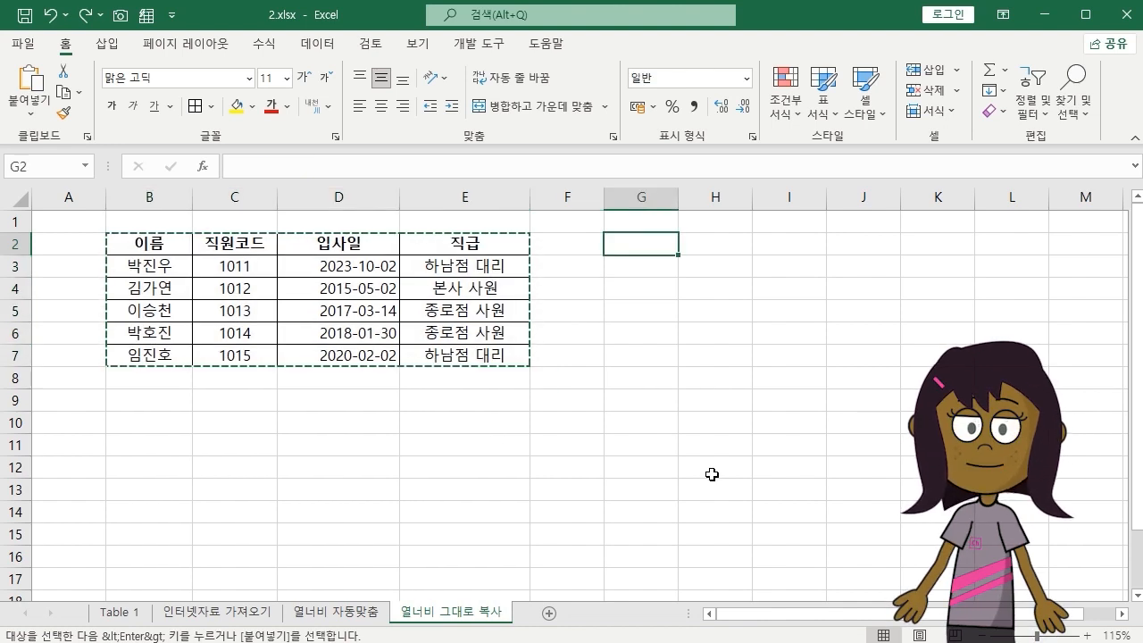
{"action": "key", "text": "ctrl+v"}
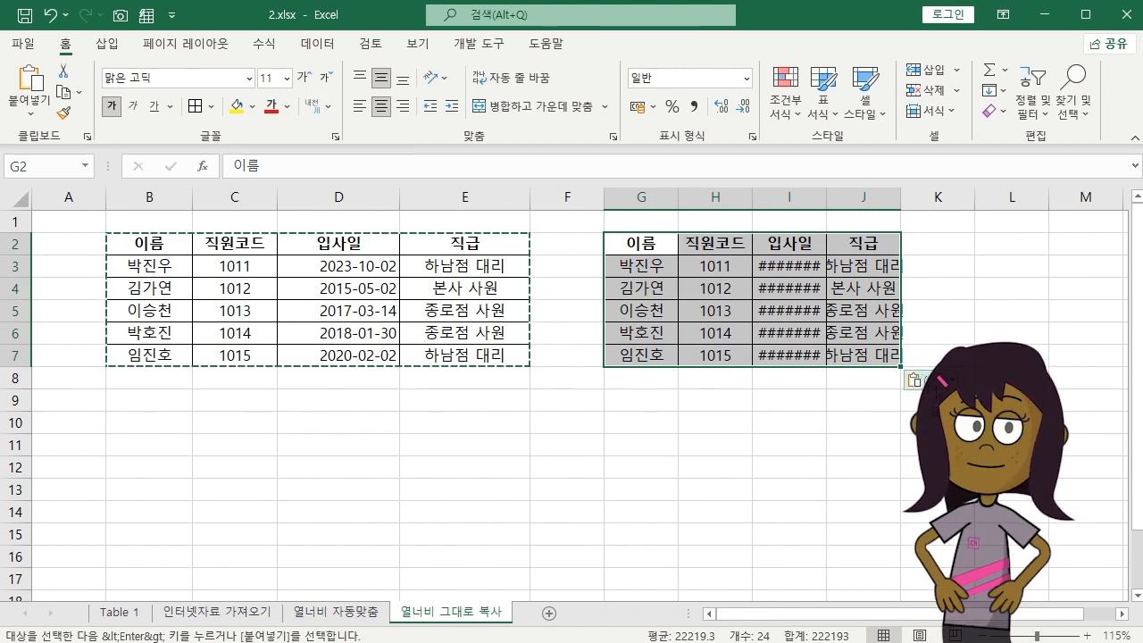
Apply the keep source column widths paste option to the pasted table, and undo both that change and the paste
{"action": "key", "text": "ctrl"}
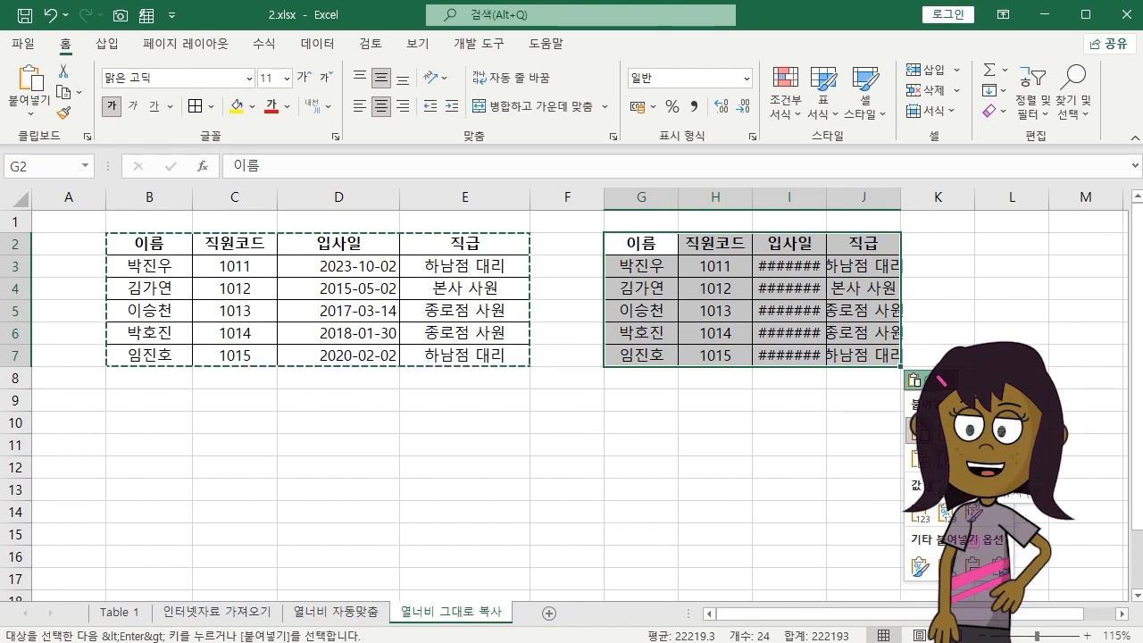
{"action": "left_click", "coordinate": [928, 461]}
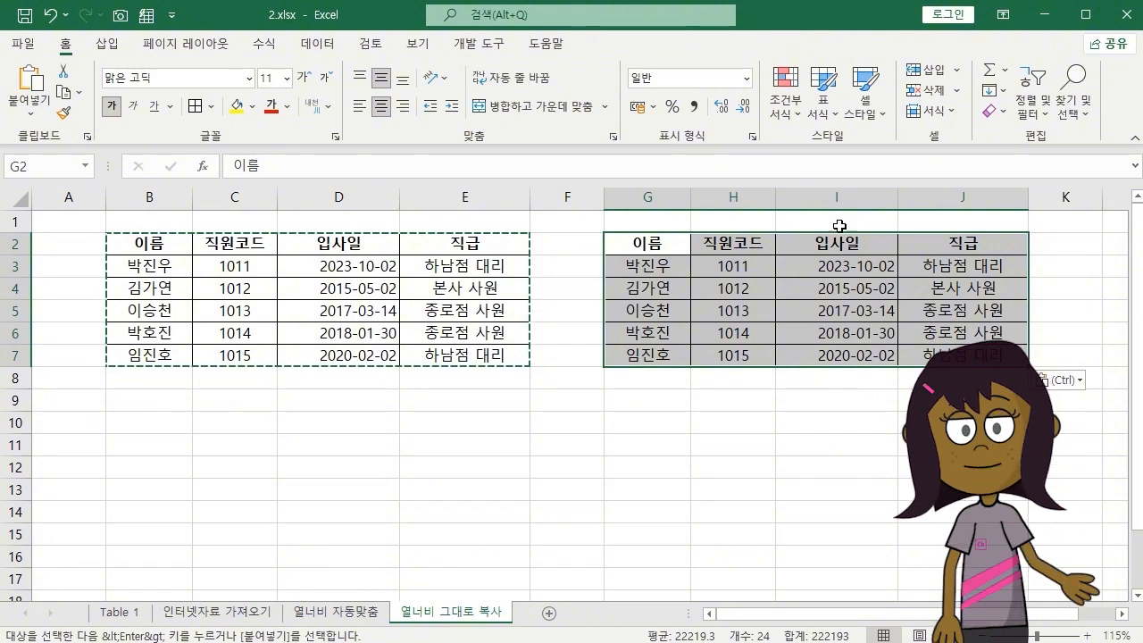
{"action": "key", "text": "Escape"}
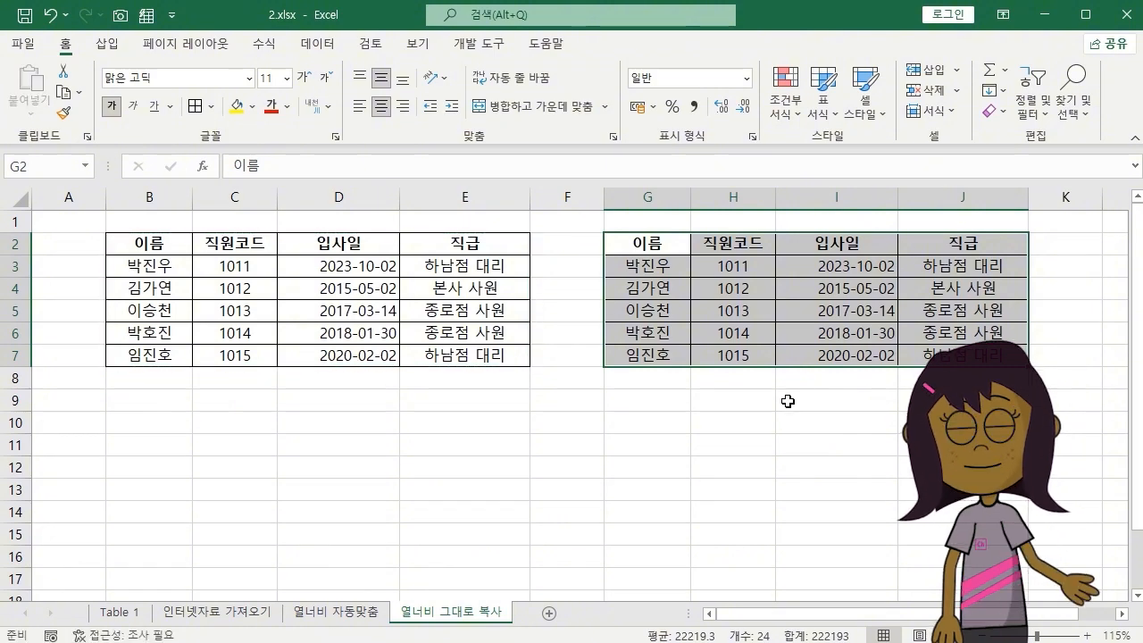
{"action": "key", "text": "ctrl+z"}
{"action": "key", "text": "ctrl+z"}
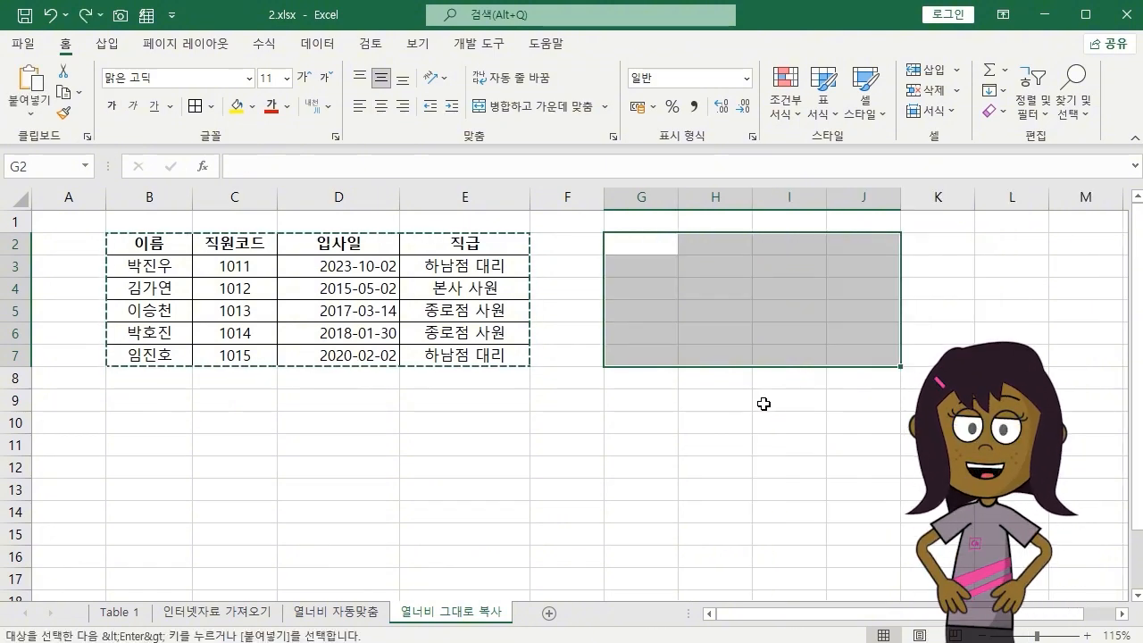
Select the full employee table, copy it and paste it at cell G2
{"action": "left_click_drag", "start_coordinate": [143, 243], "coordinate": [461, 371]}
{"action": "left_click", "coordinate": [461, 357]}
{"action": "key", "text": "ctrl+a"}
{"action": "key", "text": "ctrl+c"}
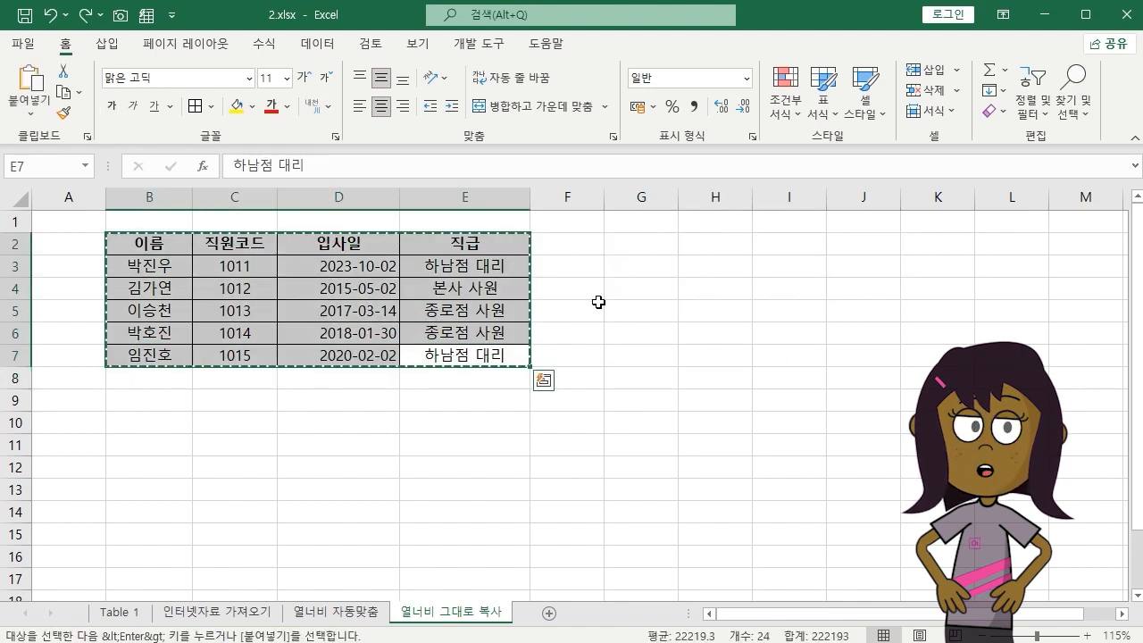
{"action": "left_click", "coordinate": [640, 242]}
{"action": "key", "text": "ctrl+v"}
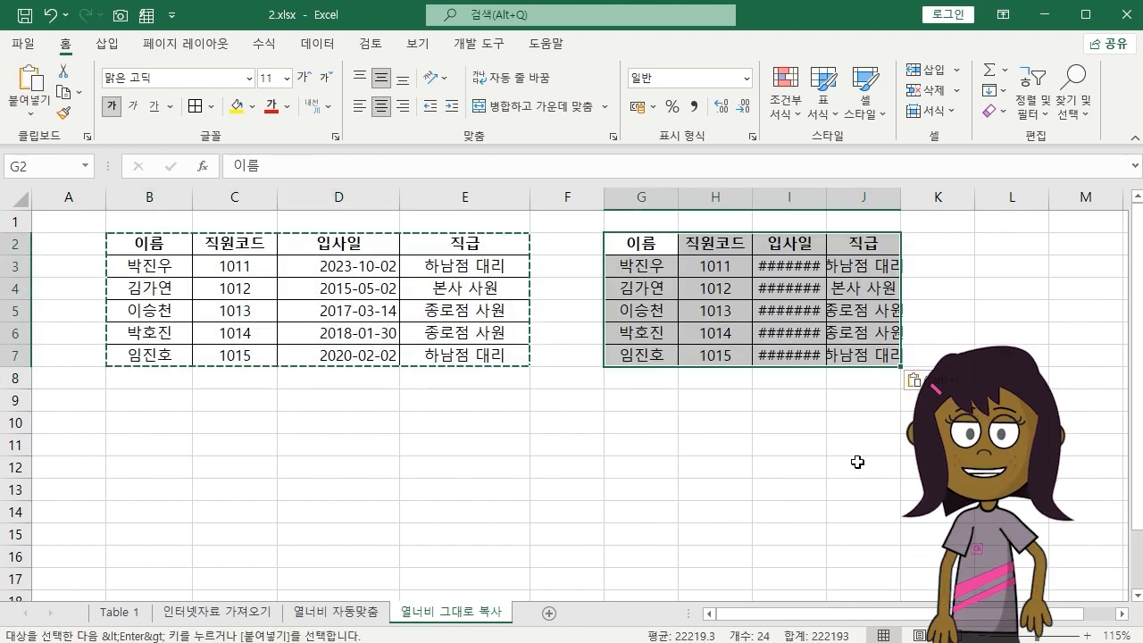
Make the pasted table keep the source column widths, and undo both the width change and the paste
{"action": "left_click", "coordinate": [931, 382]}
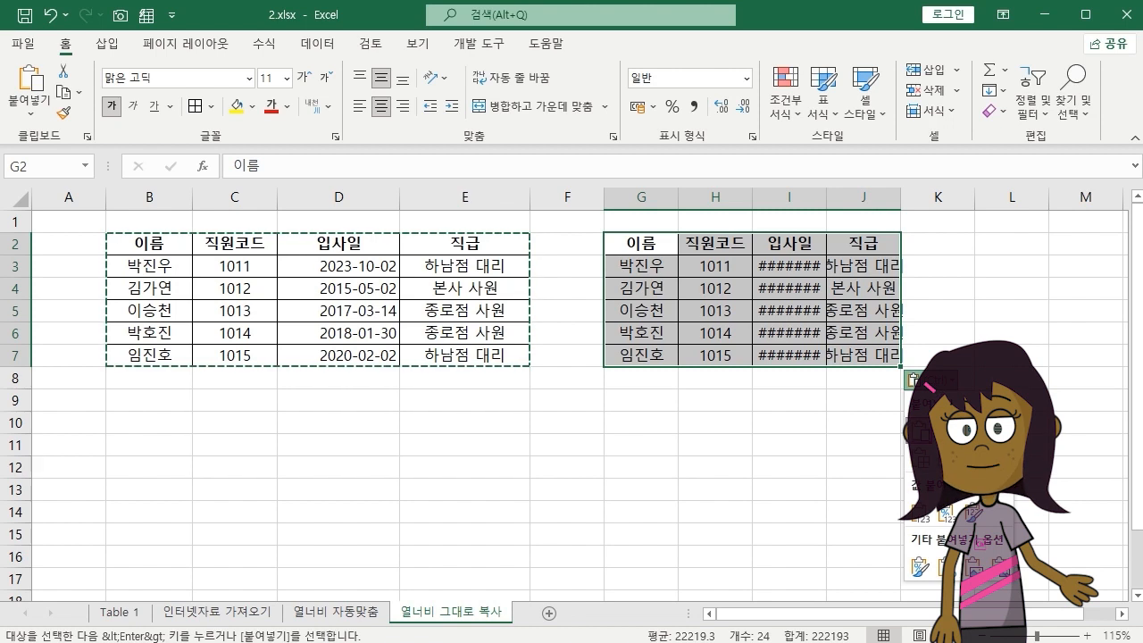
{"action": "left_click", "coordinate": [946, 458]}
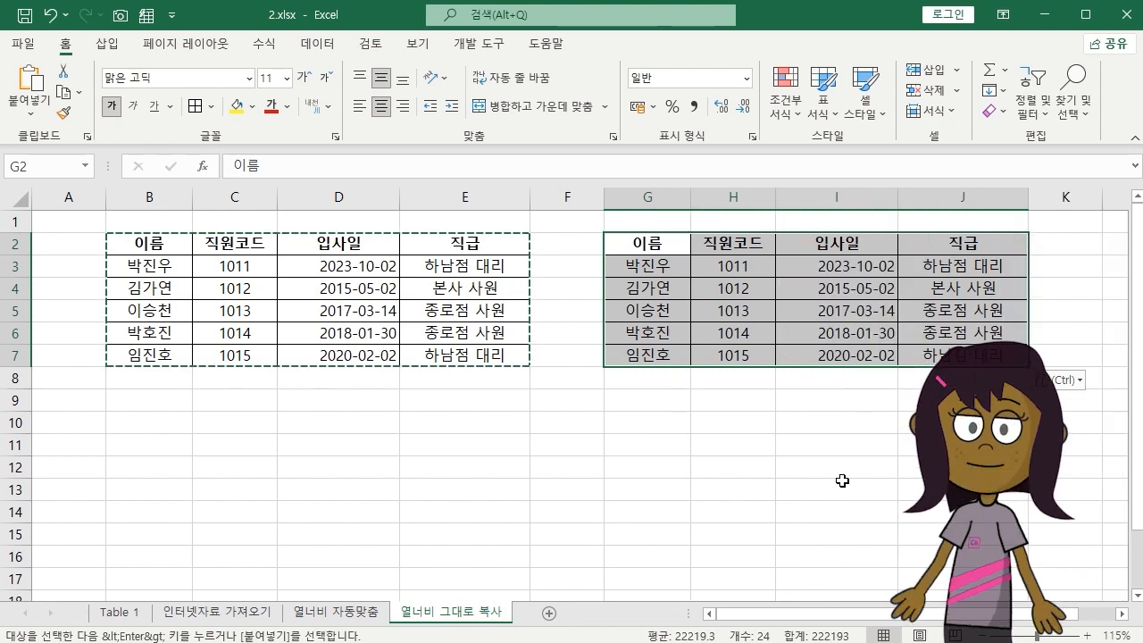
{"action": "key", "text": "ctrl+z"}
{"action": "key", "text": "ctrl+z"}
Copy the employee table B2:E7 to cell G2, keeping the source column widths
{"action": "left_click_drag", "start_coordinate": [147, 242], "coordinate": [509, 356]}
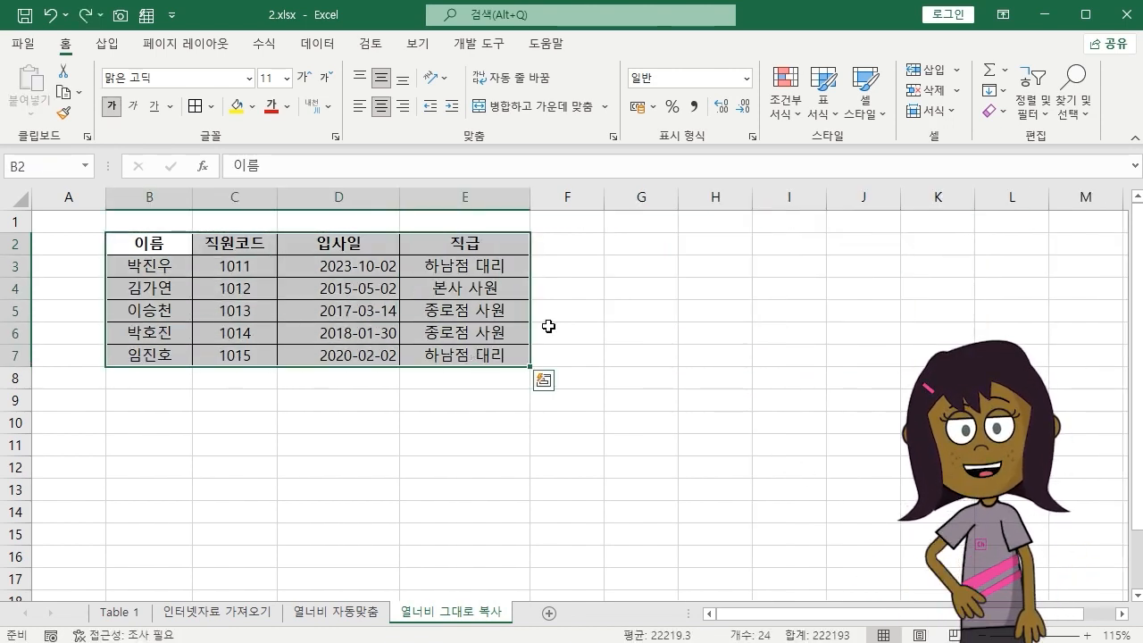
{"action": "key", "text": "ctrl+c"}
{"action": "left_click", "coordinate": [635, 255]}
{"action": "key", "text": "ctrl+v"}
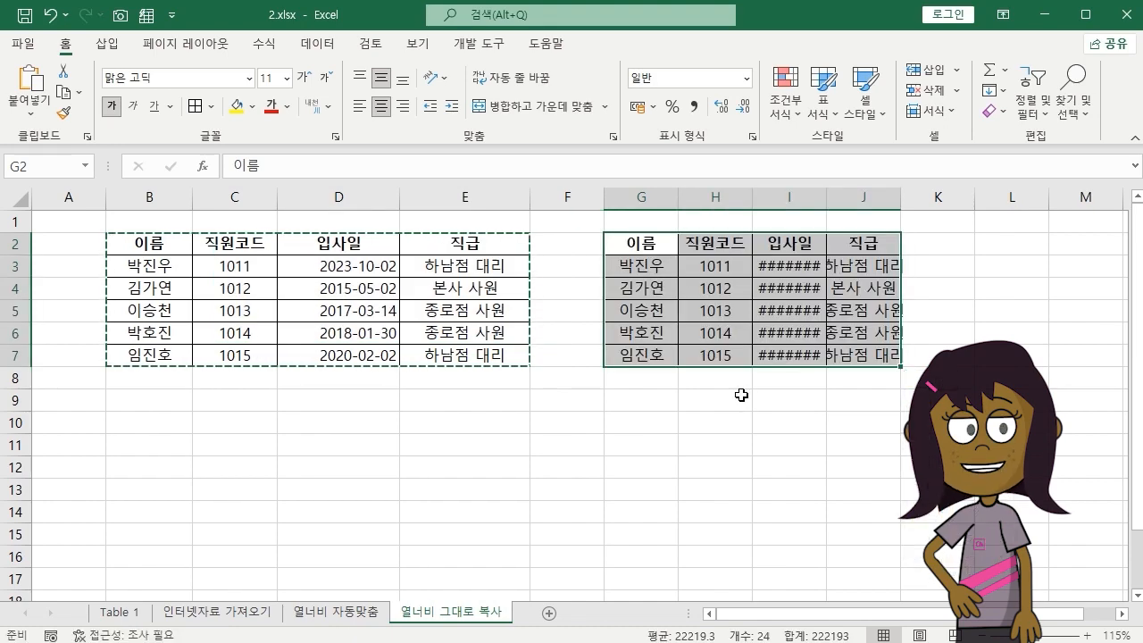
{"action": "key", "text": "ctrl+w"}
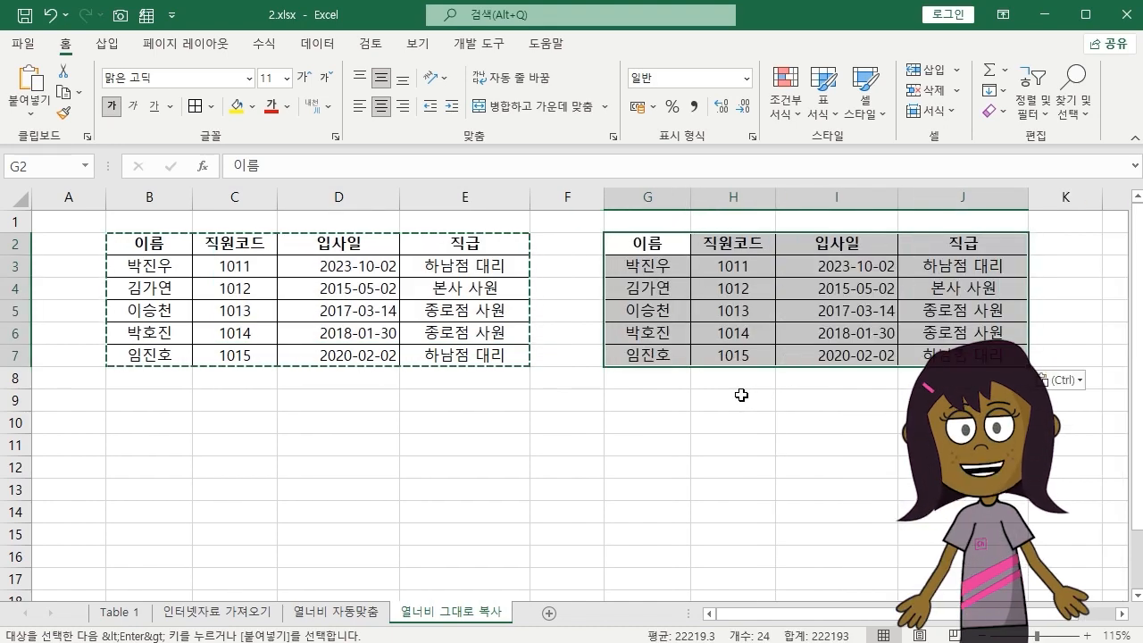